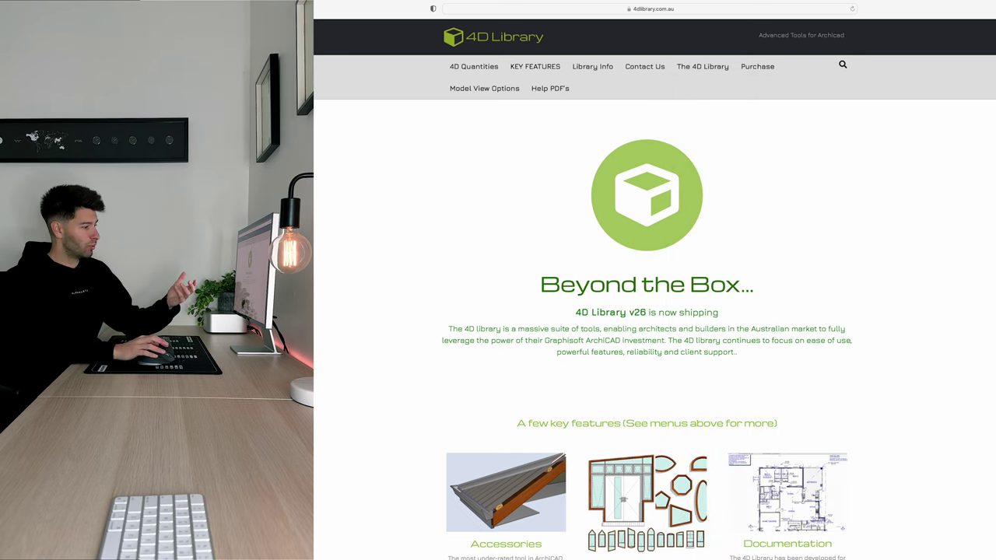
Scroll the 4D Library home page and look at the KEY FEATURES and The 4D Library menus.
{"action": "scroll", "coordinate": [654, 280], "scroll_direction": "down", "scroll_amount": 2}
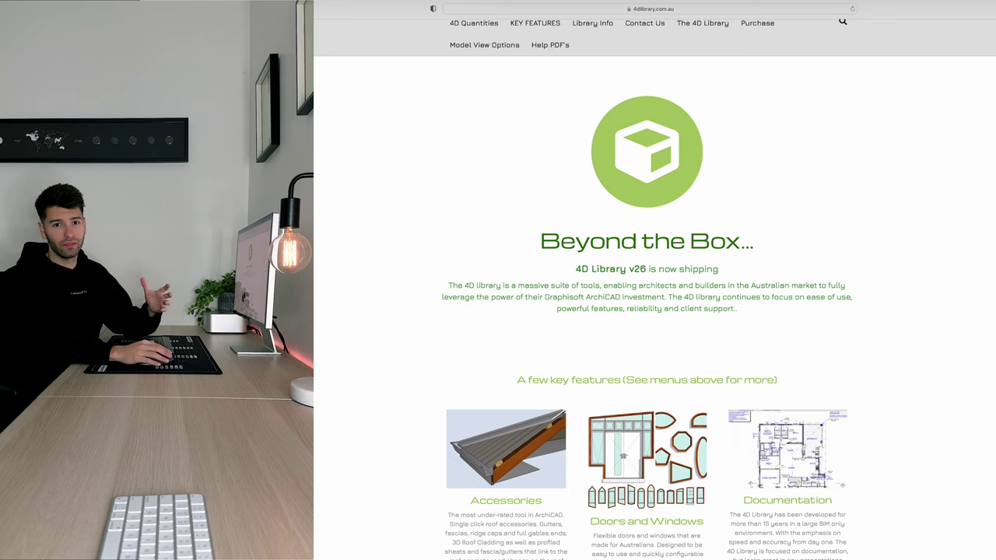
{"action": "scroll", "coordinate": [654, 280], "scroll_direction": "up", "scroll_amount": 1}
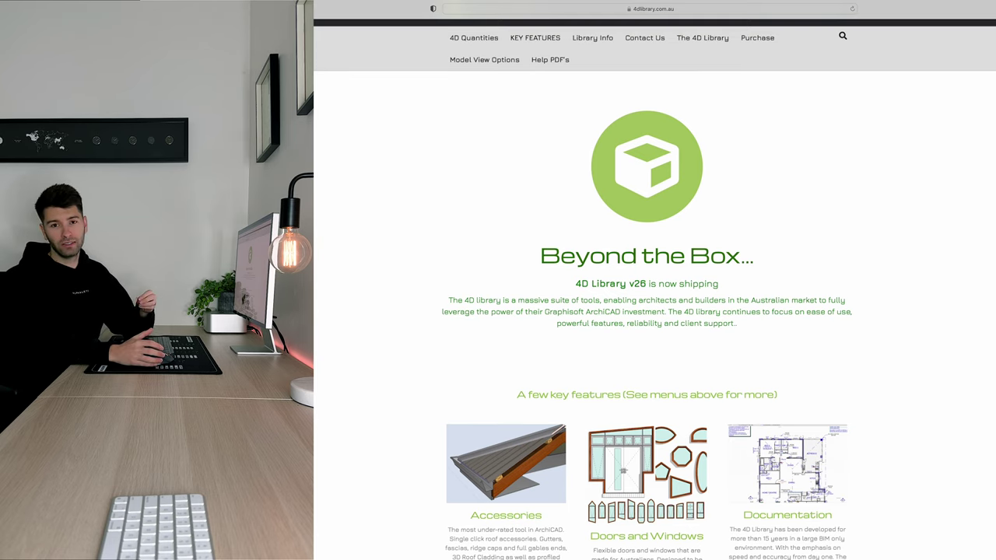
{"action": "scroll", "coordinate": [654, 280], "scroll_direction": "up", "scroll_amount": 2}
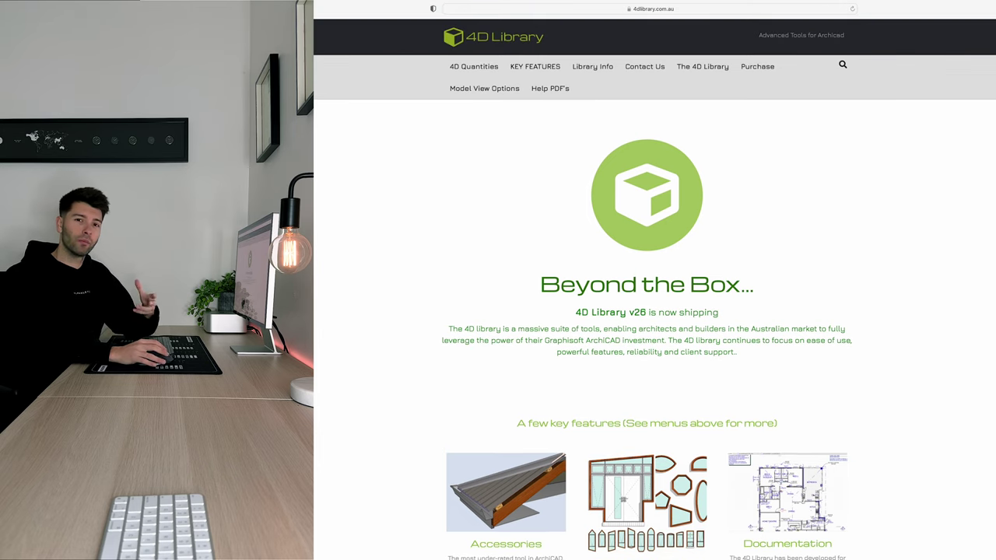
{"action": "scroll", "coordinate": [992, 297], "scroll_direction": "down", "scroll_amount": 15}
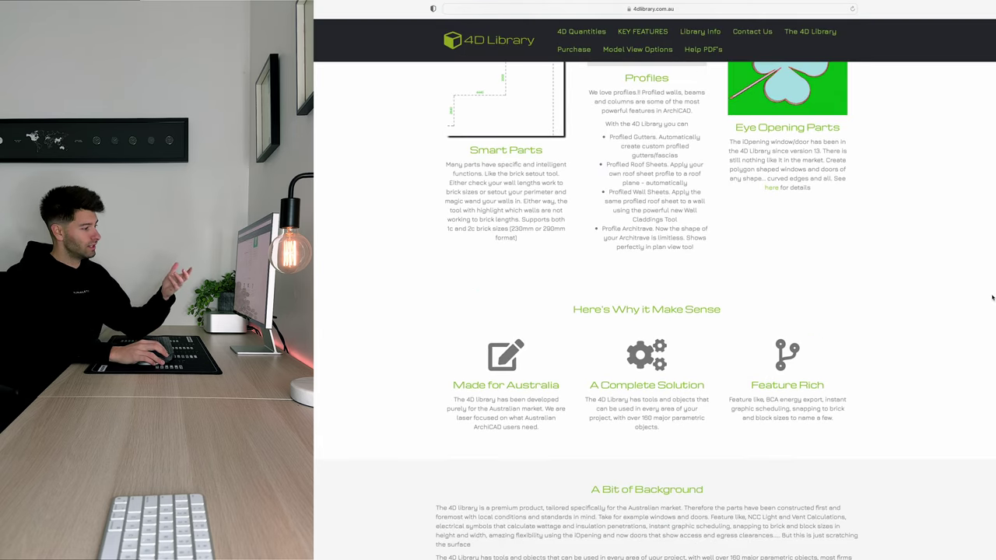
{"action": "scroll", "coordinate": [992, 297], "scroll_direction": "up", "scroll_amount": 5}
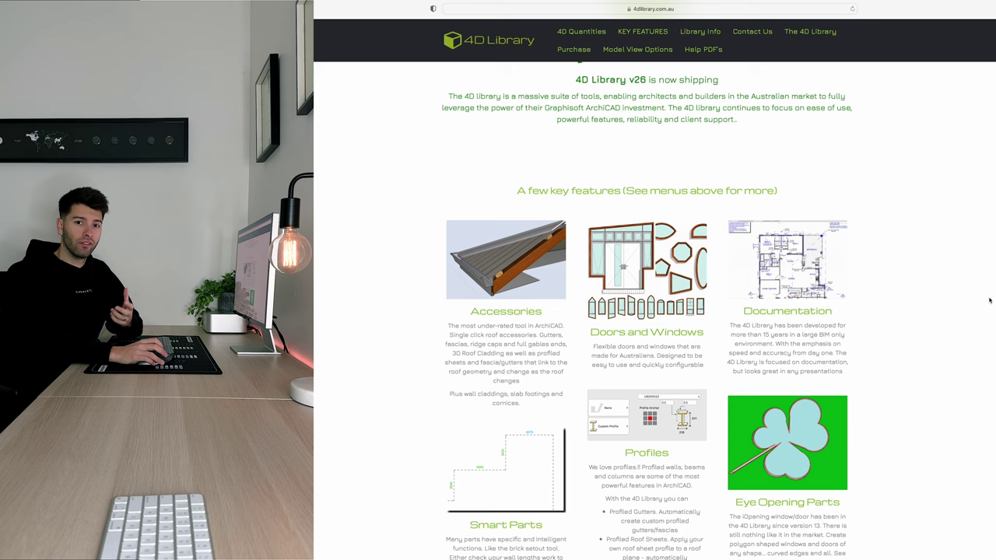
{"action": "scroll", "coordinate": [990, 300], "scroll_direction": "up", "scroll_amount": 5}
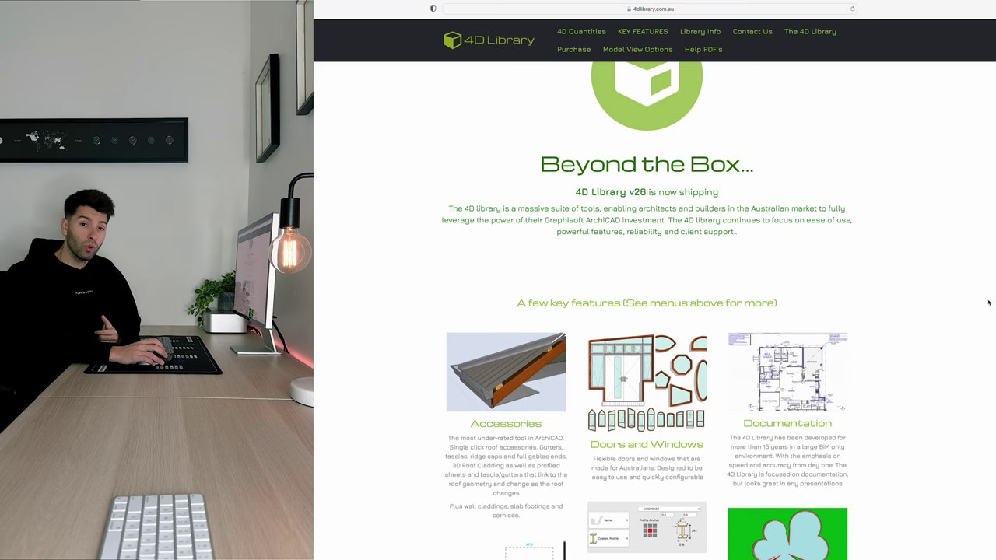
{"action": "mouse_move", "coordinate": [535, 66]}
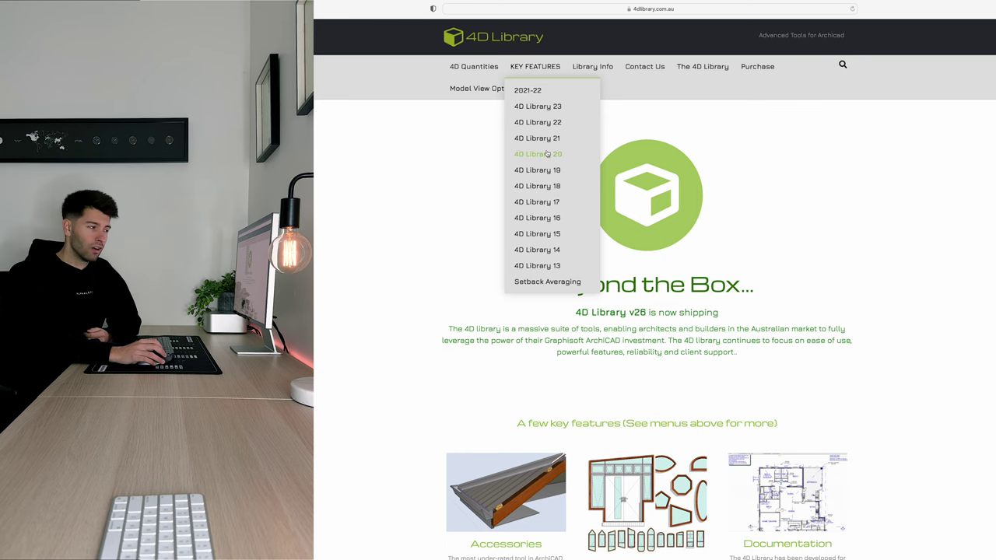
{"action": "mouse_move", "coordinate": [705, 74]}
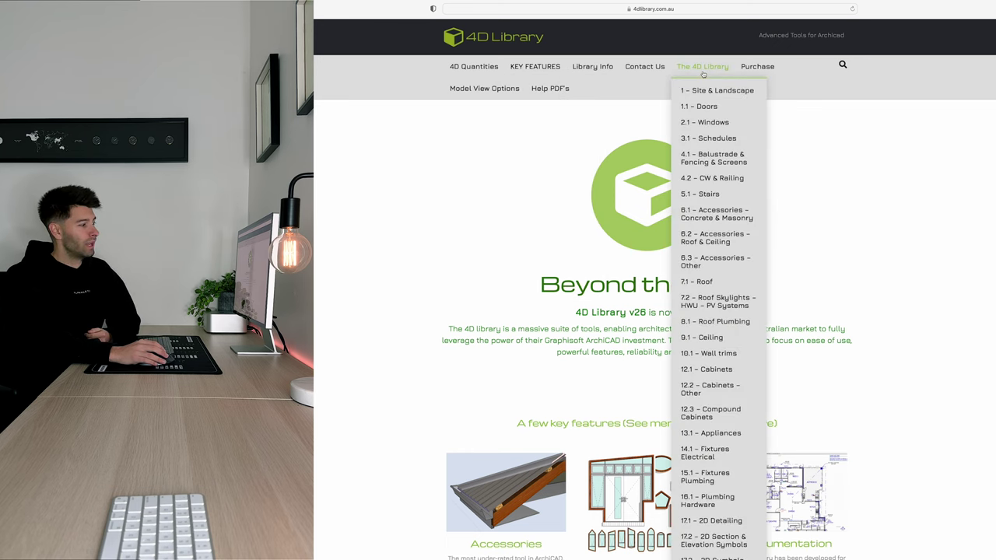
{"action": "scroll", "coordinate": [708, 233], "scroll_direction": "down", "scroll_amount": 3}
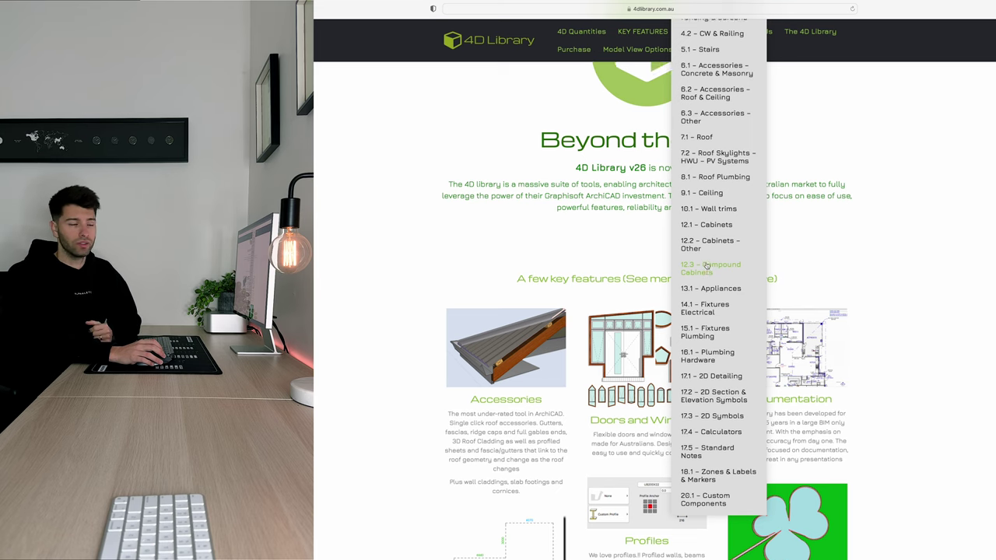
{"action": "scroll", "coordinate": [933, 189], "scroll_direction": "up", "scroll_amount": 3}
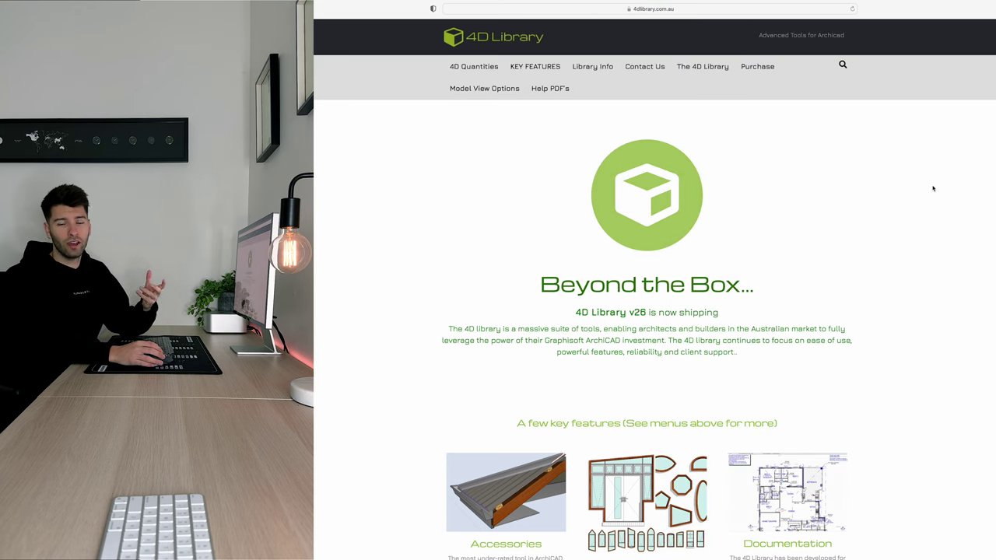
Show the Purchase page and highlight the $650-per-annum subscription pricing line.
{"action": "left_click", "coordinate": [764, 69]}
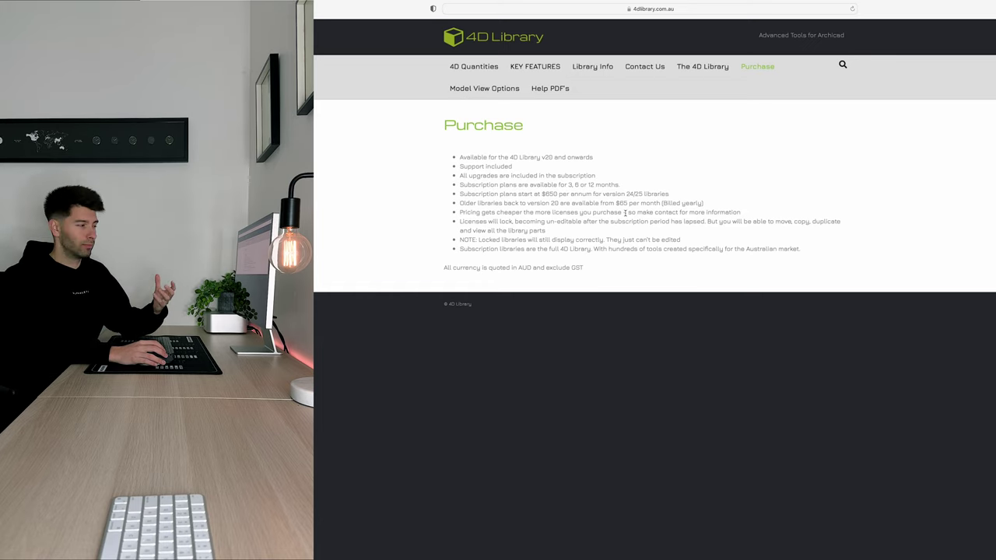
{"action": "triple_click", "coordinate": [461, 194]}
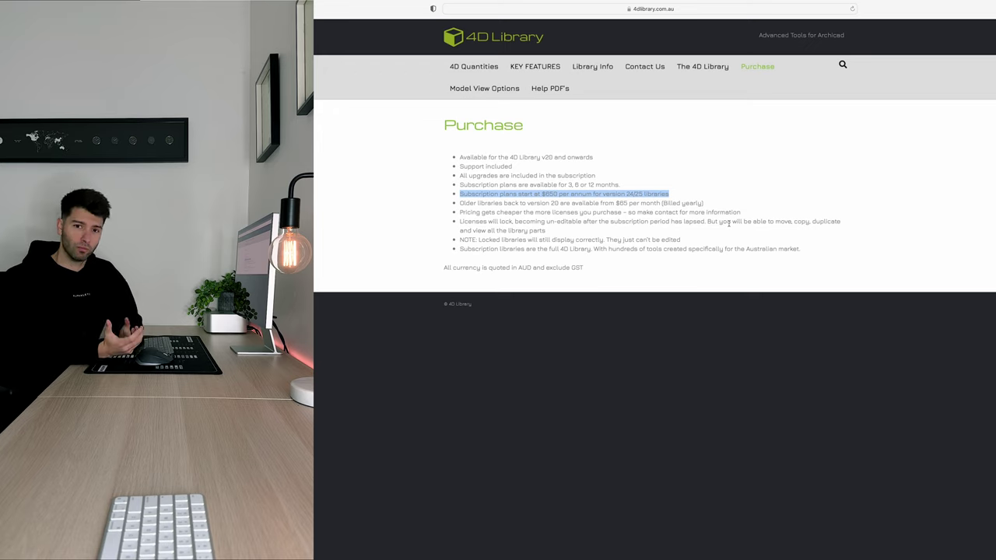
{"action": "left_click", "coordinate": [830, 228]}
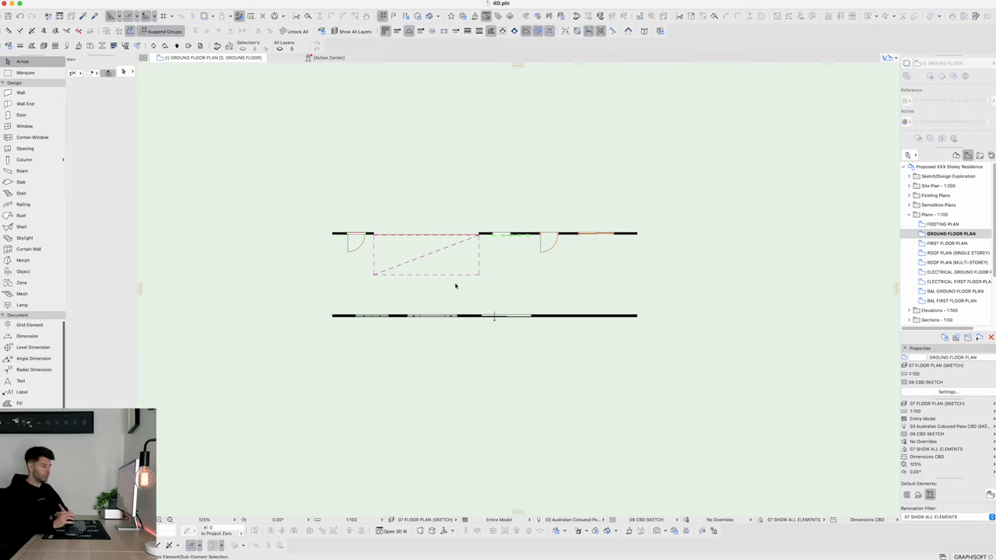
Switch to the Door tool for placing doors.
{"action": "left_click", "coordinate": [24, 115]}
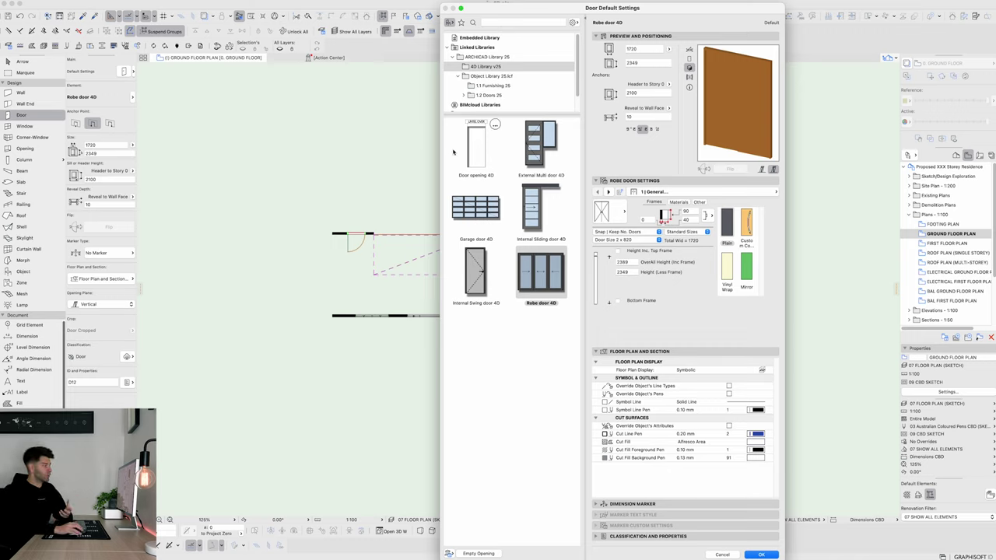
Choose External Multi door 4D as a Double door with the 6 panel contour inside style.
{"action": "left_click", "coordinate": [548, 172]}
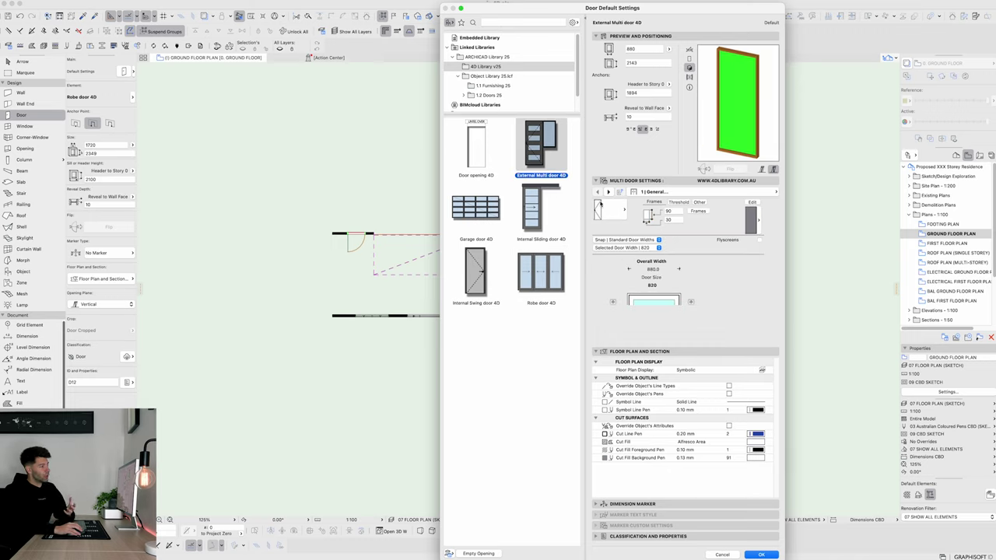
{"action": "left_click", "coordinate": [610, 209]}
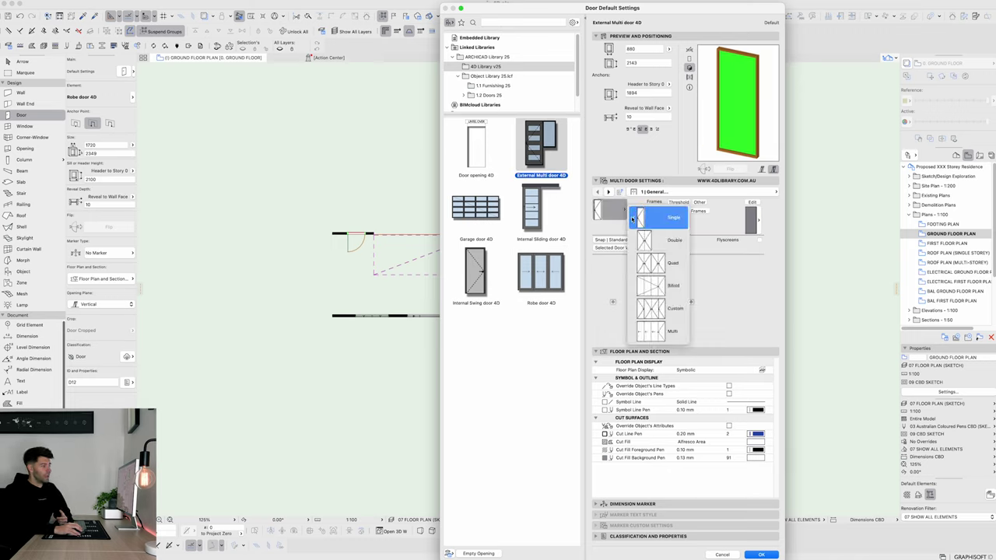
{"action": "left_click", "coordinate": [664, 247]}
{"action": "left_click", "coordinate": [752, 219]}
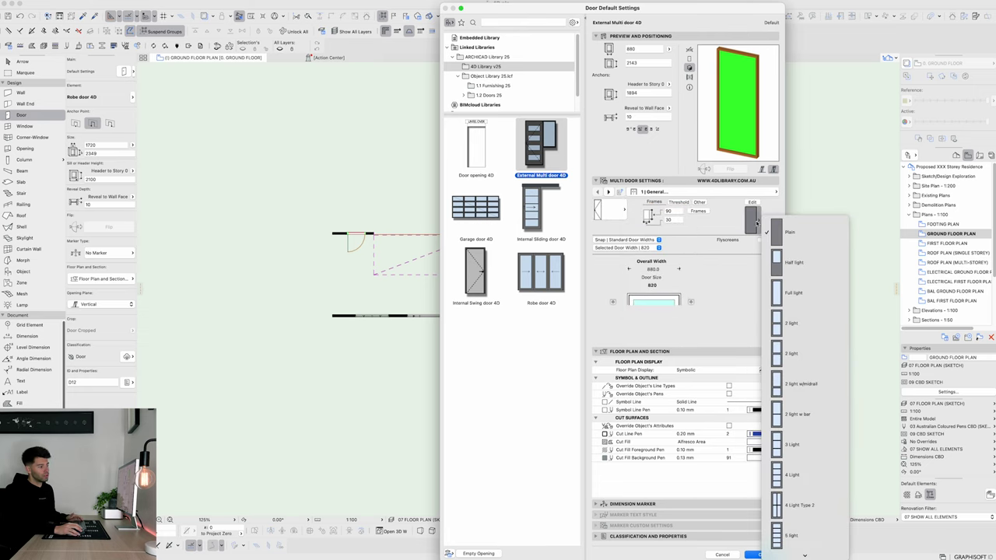
{"action": "scroll", "coordinate": [803, 326], "scroll_direction": "down", "scroll_amount": 5}
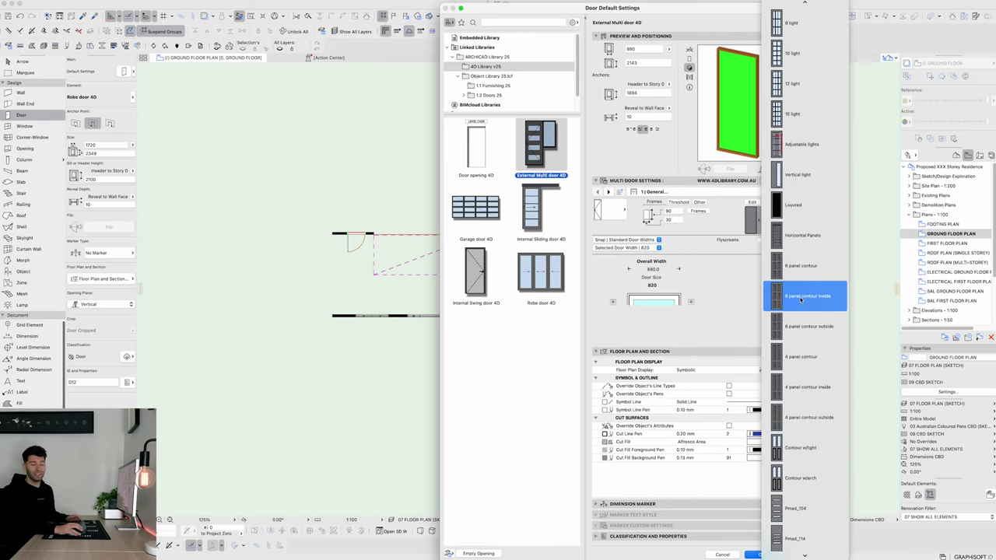
{"action": "left_click", "coordinate": [802, 299]}
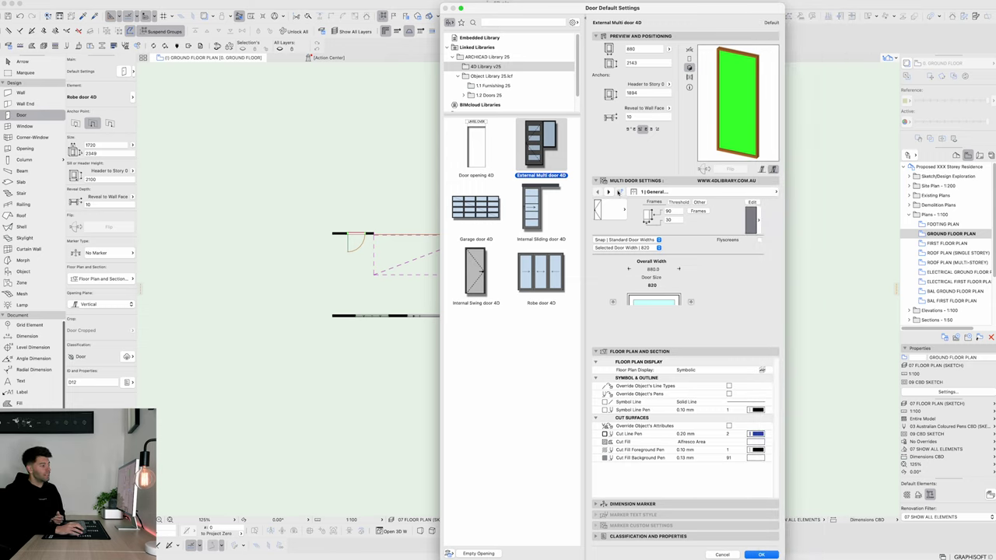
Back on the Door Panels page, make the door panel full light glazed.
{"action": "left_click", "coordinate": [609, 192]}
{"action": "left_click", "coordinate": [608, 191]}
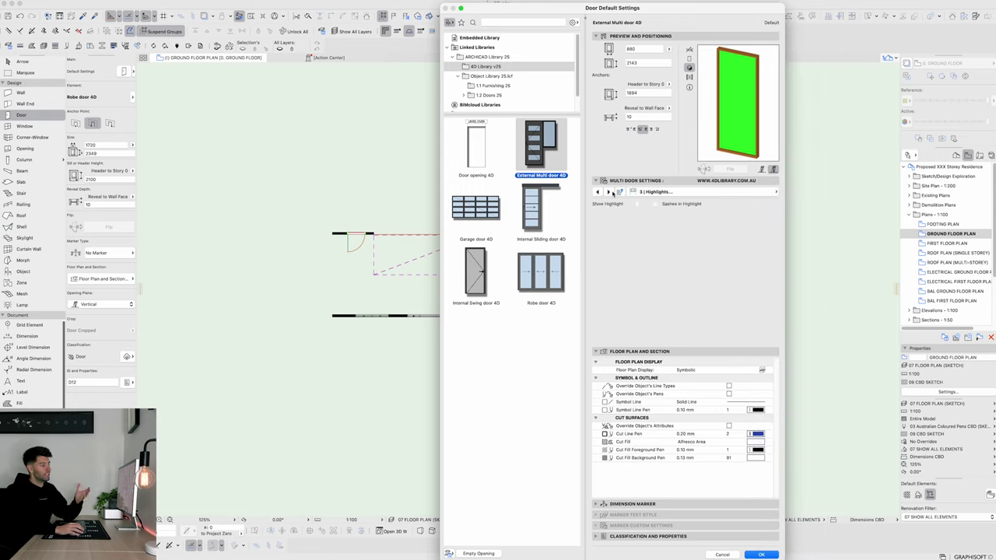
{"action": "left_click", "coordinate": [609, 191]}
{"action": "left_click", "coordinate": [598, 191]}
{"action": "left_click", "coordinate": [598, 191]}
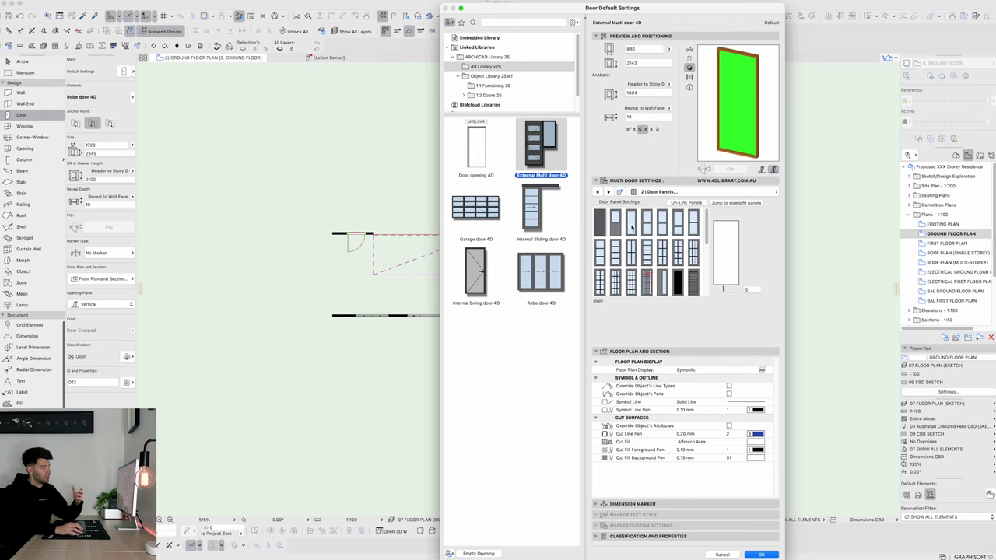
{"action": "left_click", "coordinate": [632, 228]}
Review the Highlights, Top Shape, Frame, Sidelight, Sash, Sills and Cornering settings pages.
{"action": "left_click", "coordinate": [609, 191]}
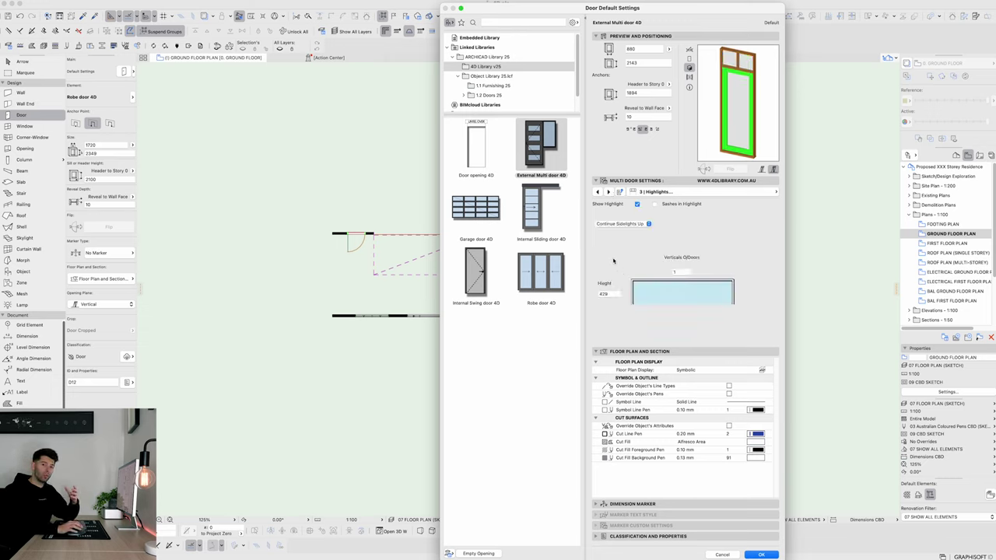
{"action": "left_click", "coordinate": [609, 192]}
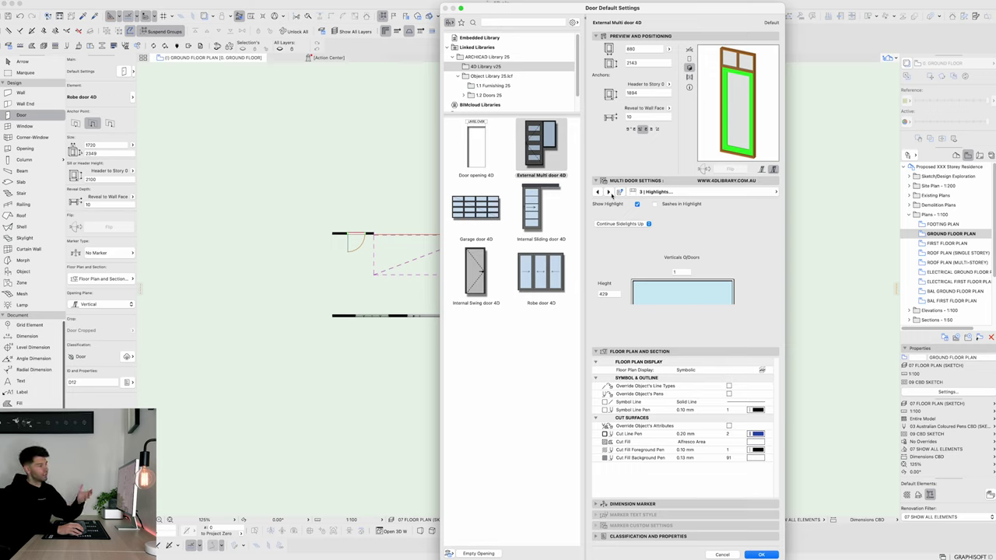
{"action": "left_click", "coordinate": [610, 192]}
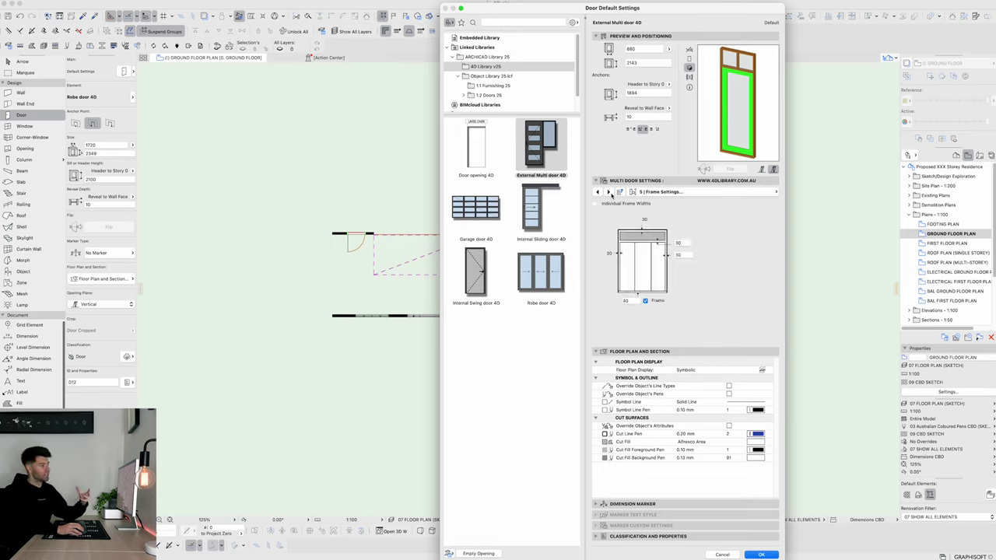
{"action": "left_click", "coordinate": [609, 192]}
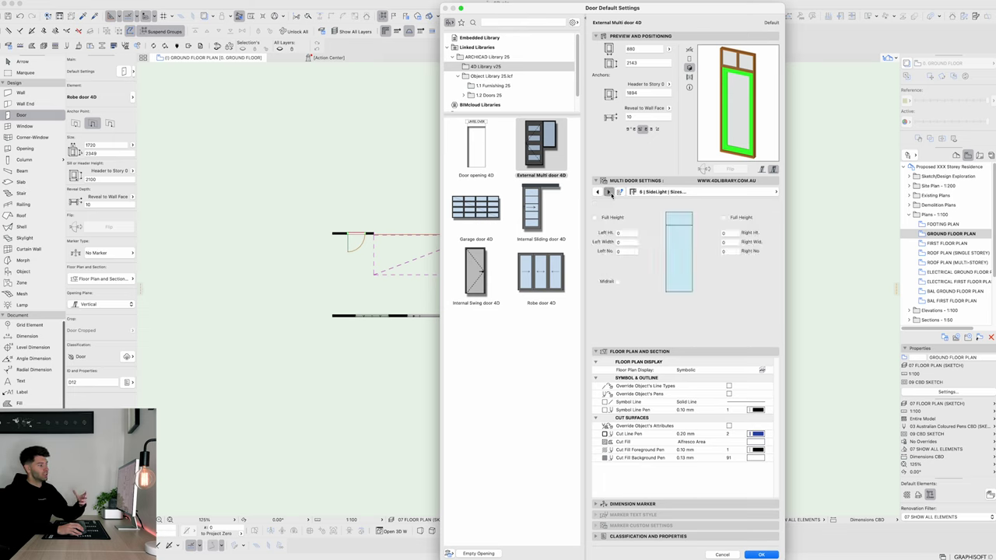
{"action": "left_click", "coordinate": [609, 192]}
{"action": "left_click", "coordinate": [609, 192]}
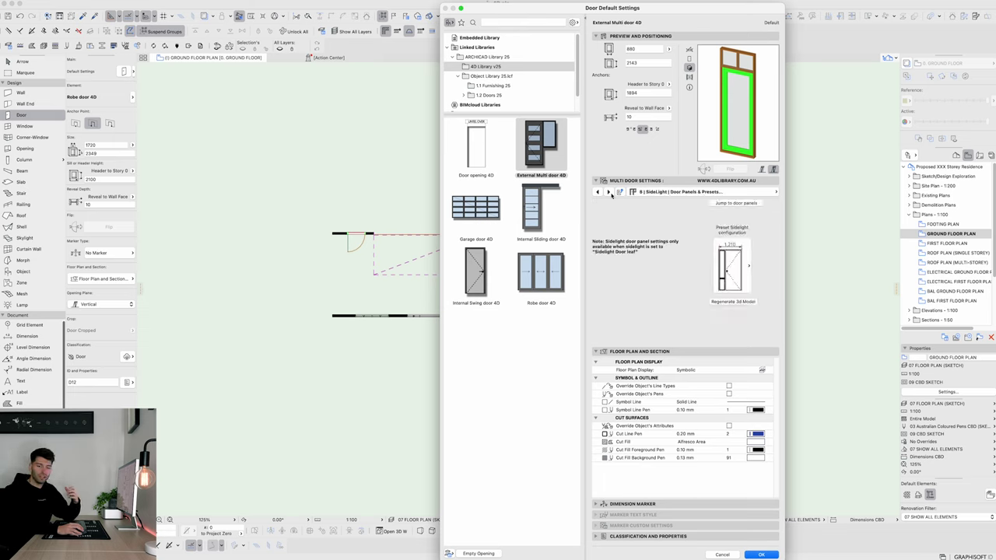
{"action": "left_click", "coordinate": [609, 192]}
{"action": "left_click", "coordinate": [610, 192]}
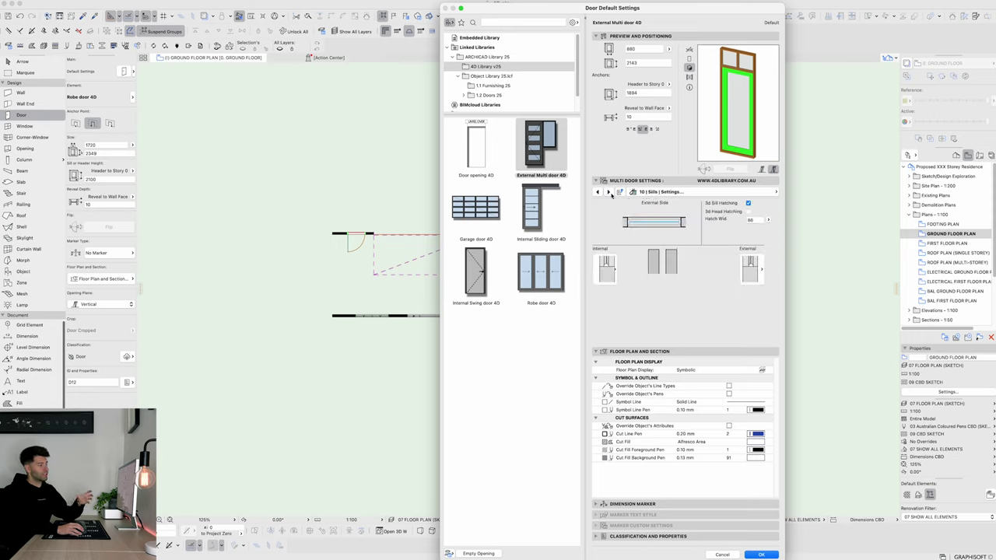
{"action": "left_click", "coordinate": [611, 193]}
{"action": "left_click", "coordinate": [611, 193]}
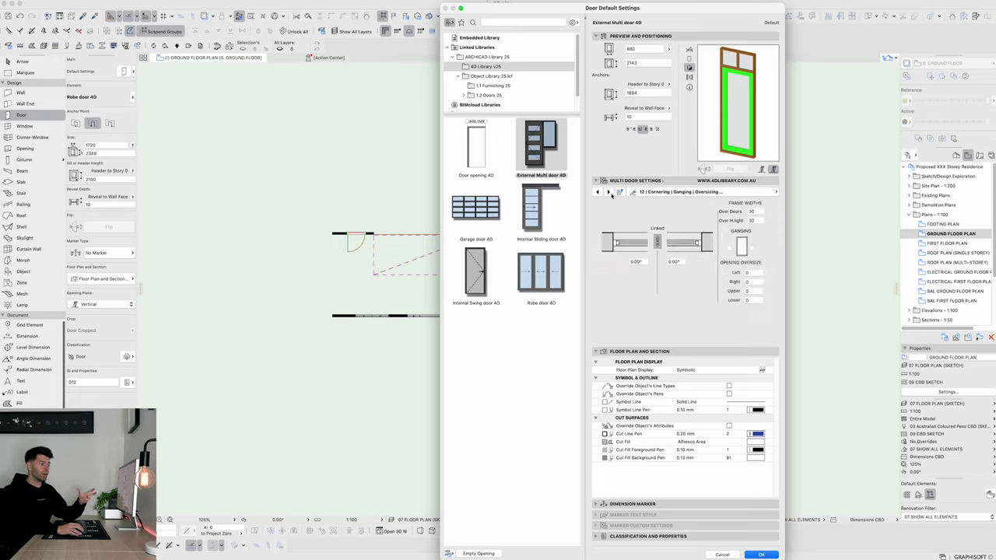
On the Hinges & Handles page, choose an Architectural 600 handle style.
{"action": "left_click", "coordinate": [609, 193]}
{"action": "left_click", "coordinate": [609, 192]}
{"action": "left_click", "coordinate": [737, 267]}
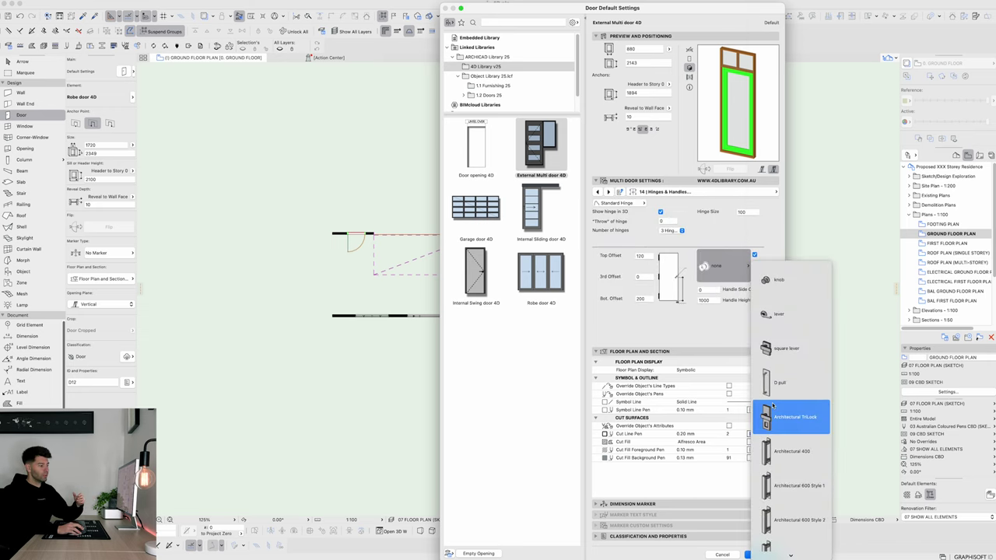
{"action": "scroll", "coordinate": [792, 435], "scroll_direction": "down", "scroll_amount": 6}
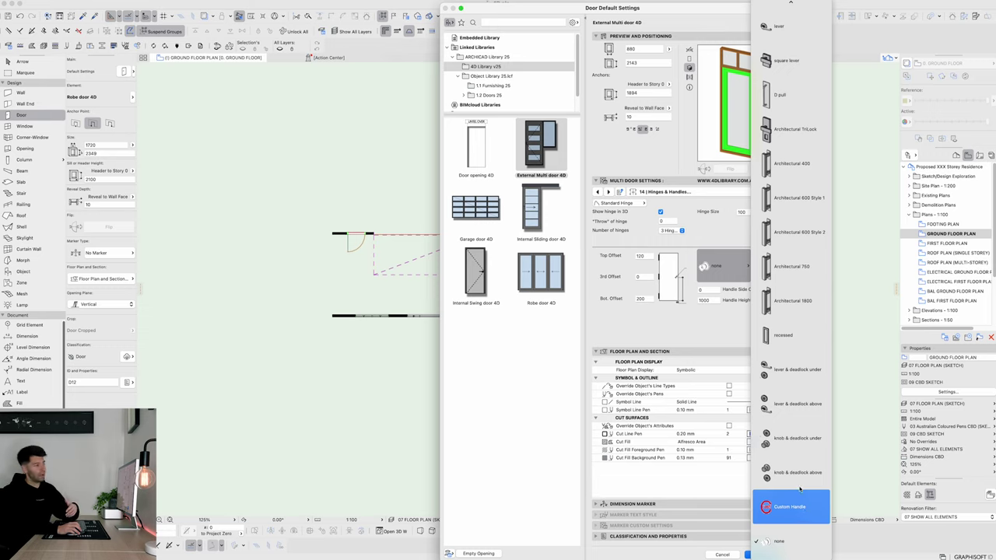
{"action": "left_click", "coordinate": [677, 282]}
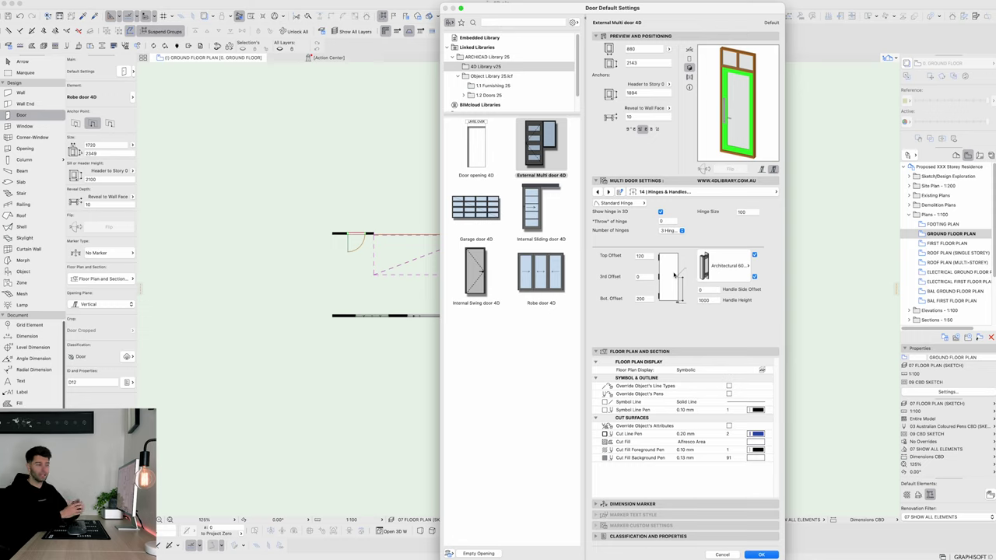
Load Garage door 4D and look over its General and Panel Settings pages.
{"action": "left_click", "coordinate": [475, 209]}
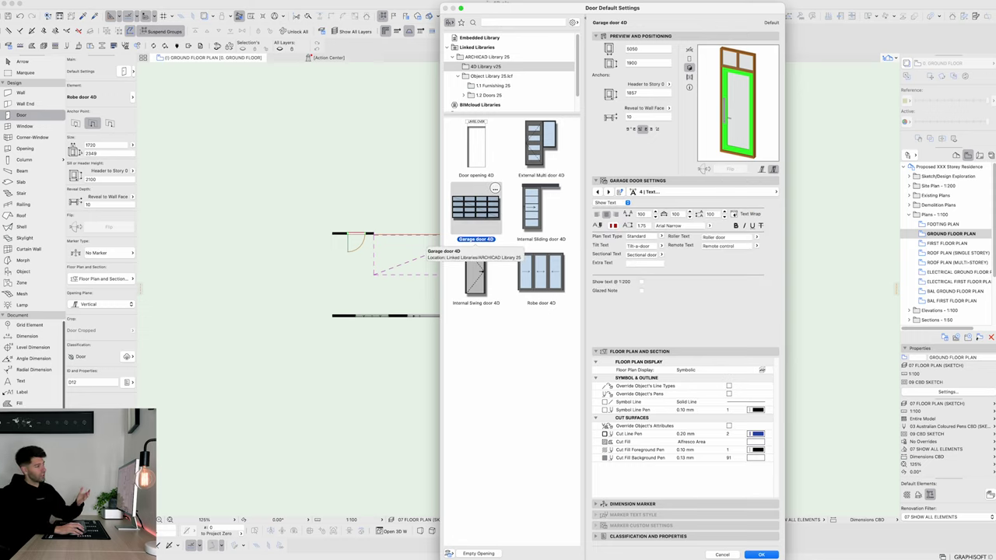
{"action": "left_click", "coordinate": [645, 195]}
{"action": "left_click", "coordinate": [813, 192]}
{"action": "left_click", "coordinate": [624, 224]}
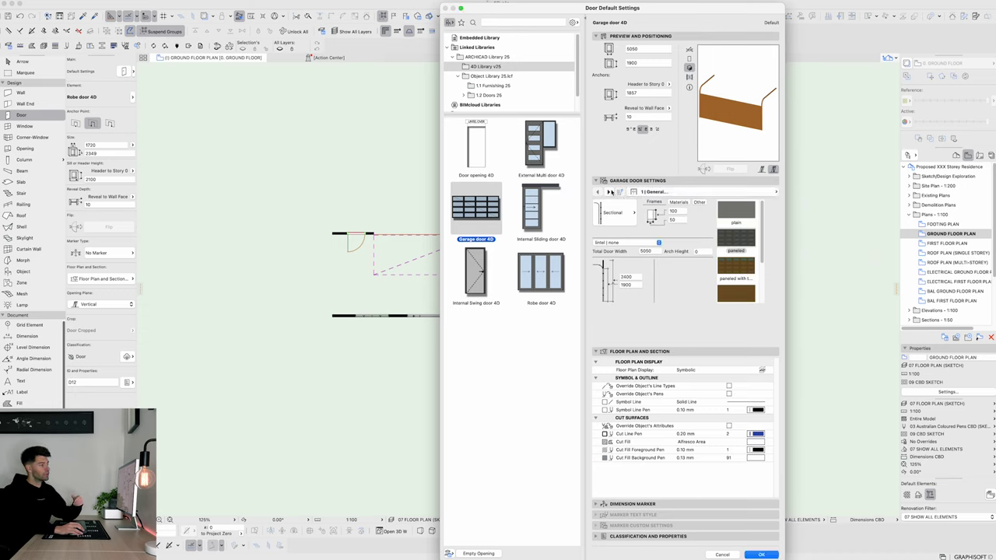
{"action": "left_click", "coordinate": [610, 191]}
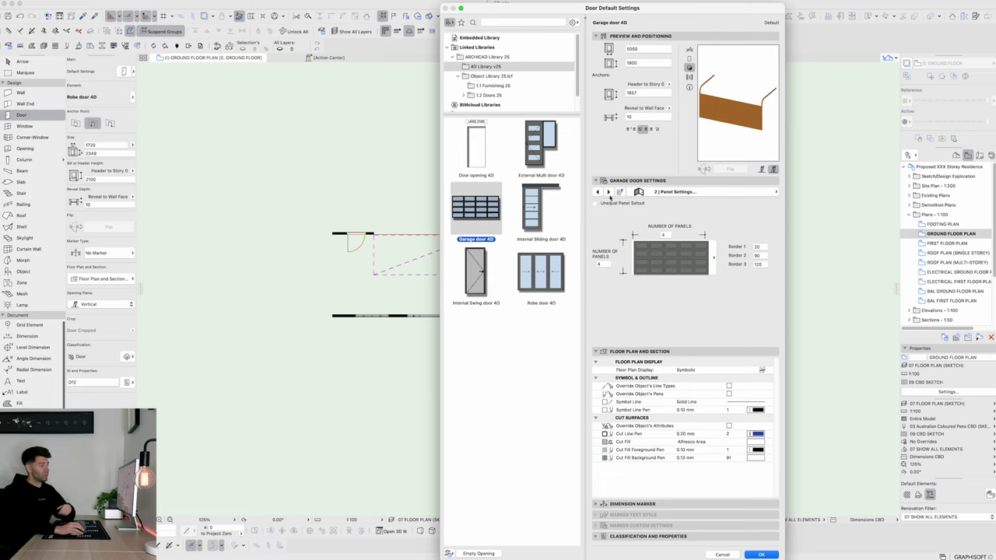
{"action": "left_click", "coordinate": [598, 191]}
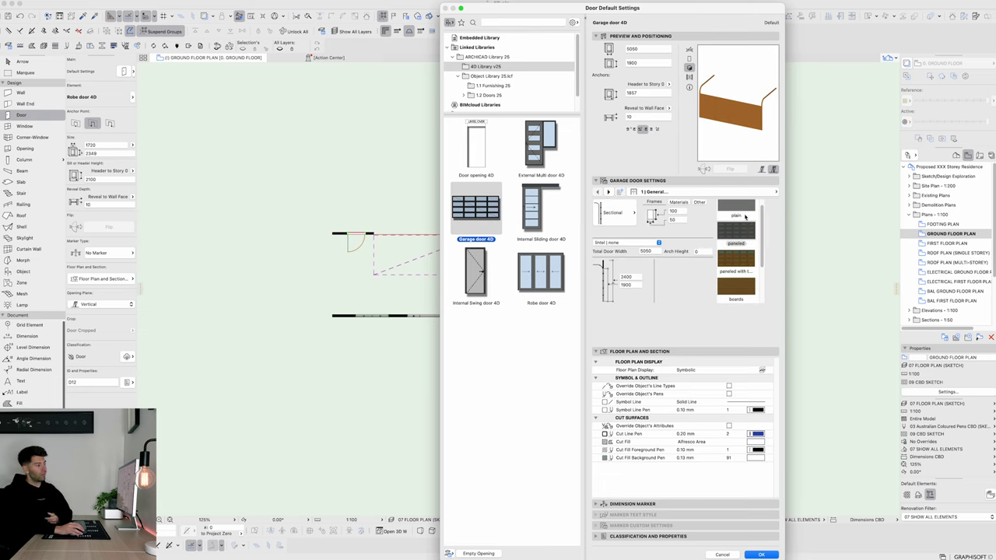
Try the boards and plain panel styles and materials, settling on the third paneled style.
{"action": "left_click", "coordinate": [744, 270]}
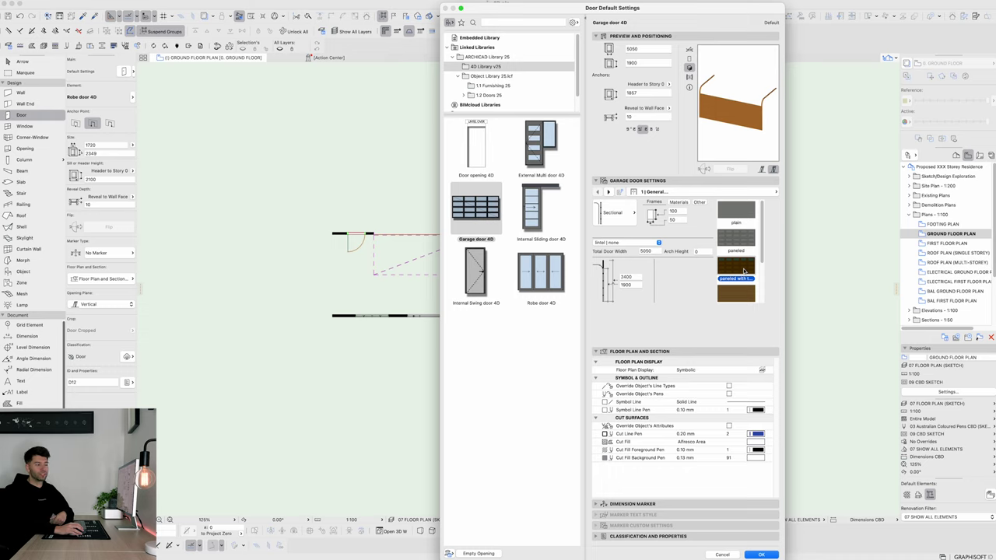
{"action": "scroll", "coordinate": [744, 270], "scroll_direction": "down", "scroll_amount": 1}
{"action": "left_click", "coordinate": [737, 273]}
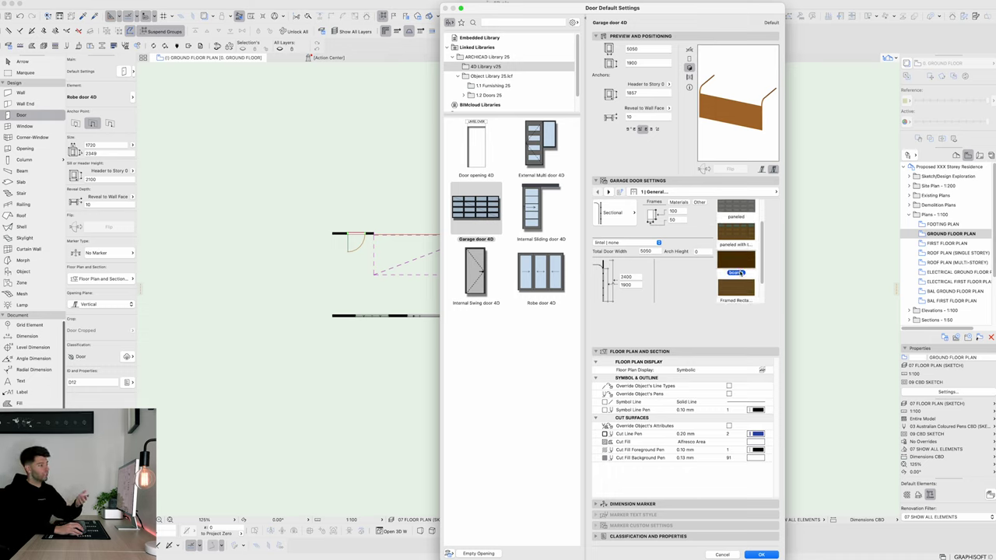
{"action": "left_click", "coordinate": [678, 202]}
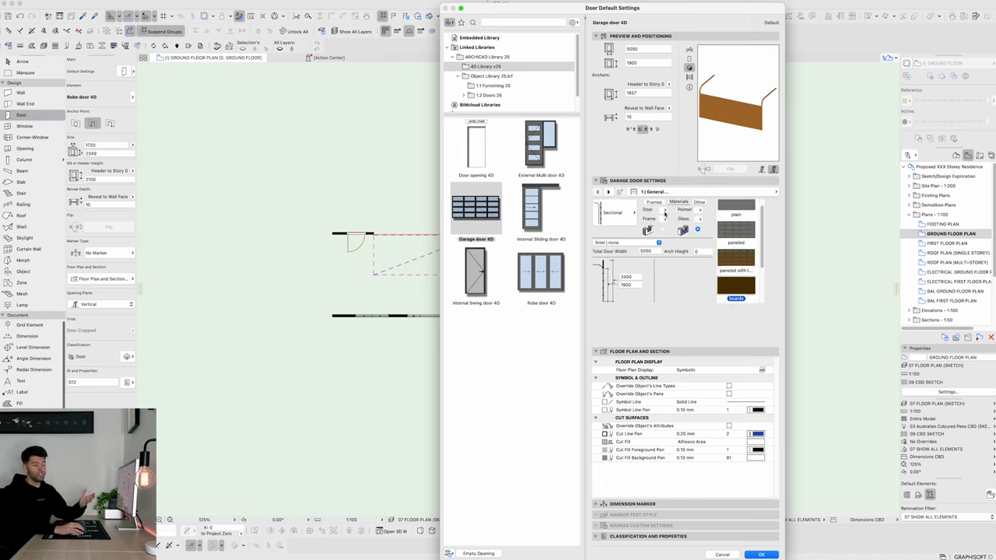
{"action": "left_click", "coordinate": [736, 208]}
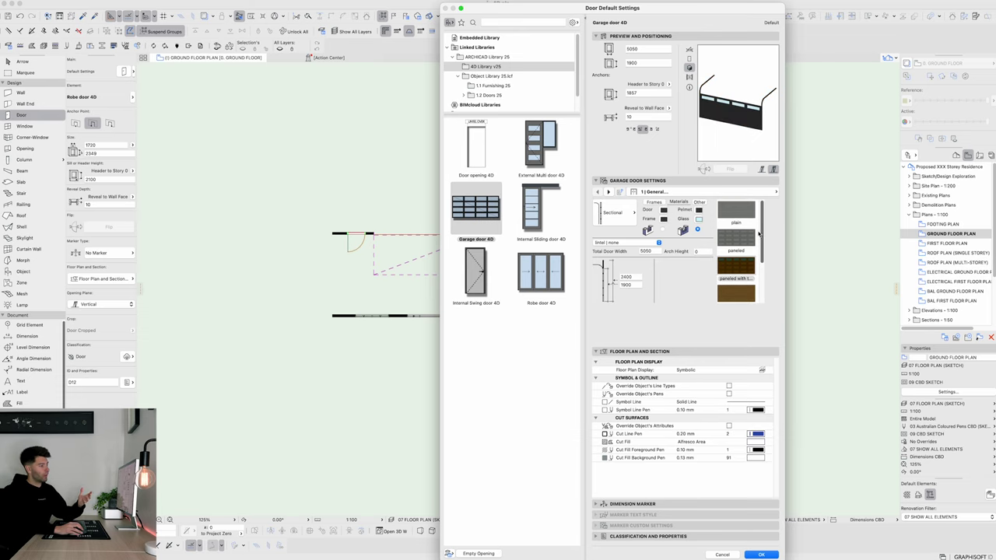
{"action": "left_click", "coordinate": [748, 267]}
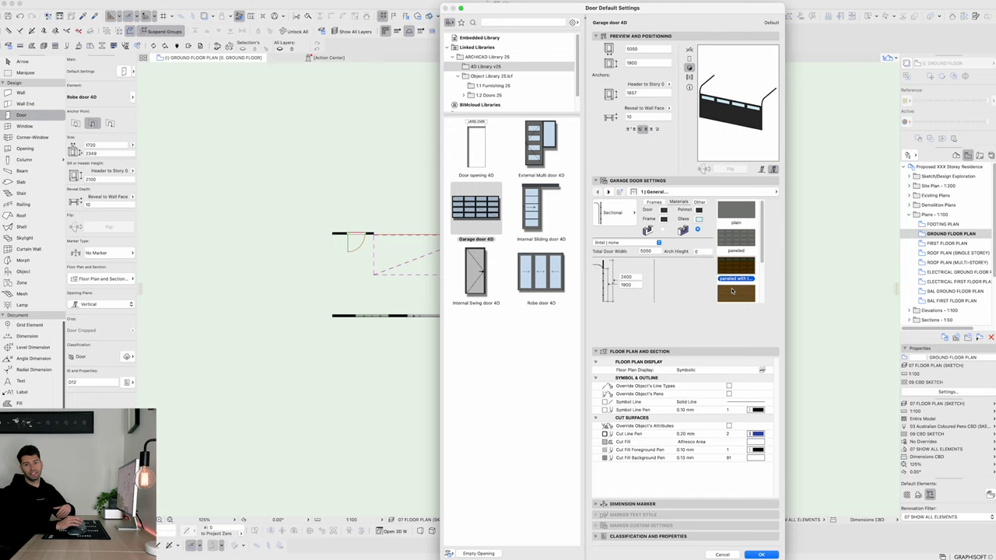
Settle on Robe door 4D, then open Window Default Settings and move it aside.
{"action": "double_click", "coordinate": [548, 280]}
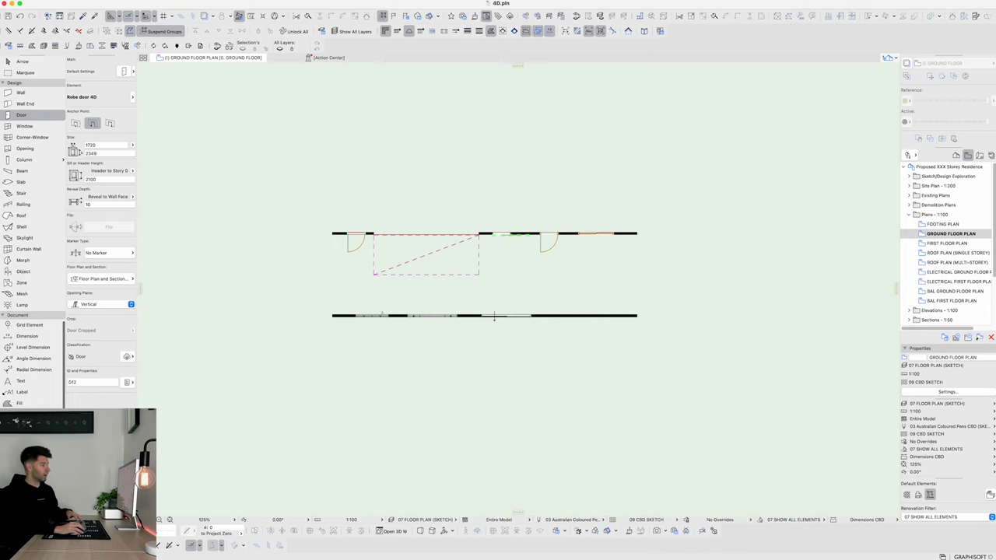
{"action": "key", "text": "Escape"}
{"action": "left_click", "coordinate": [42, 127]}
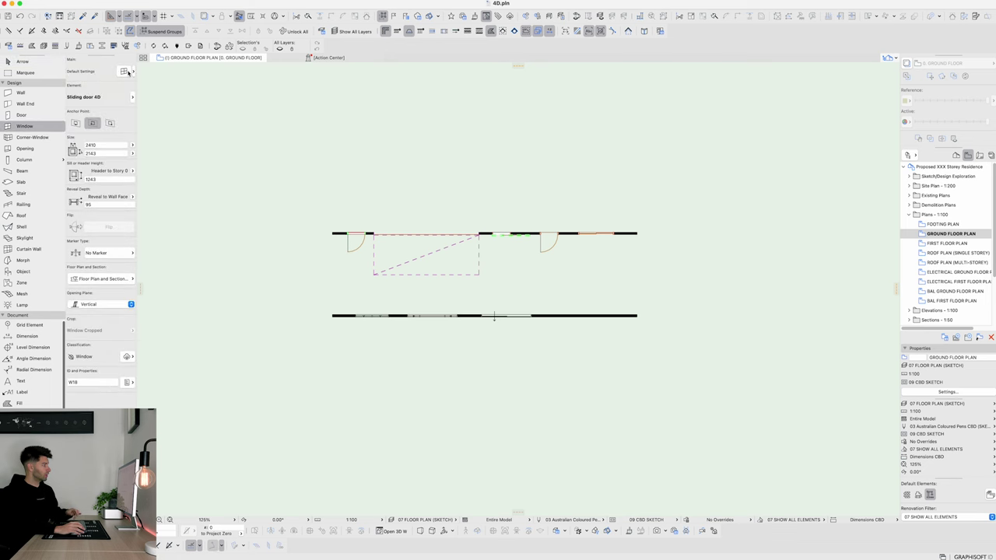
{"action": "left_click", "coordinate": [123, 71]}
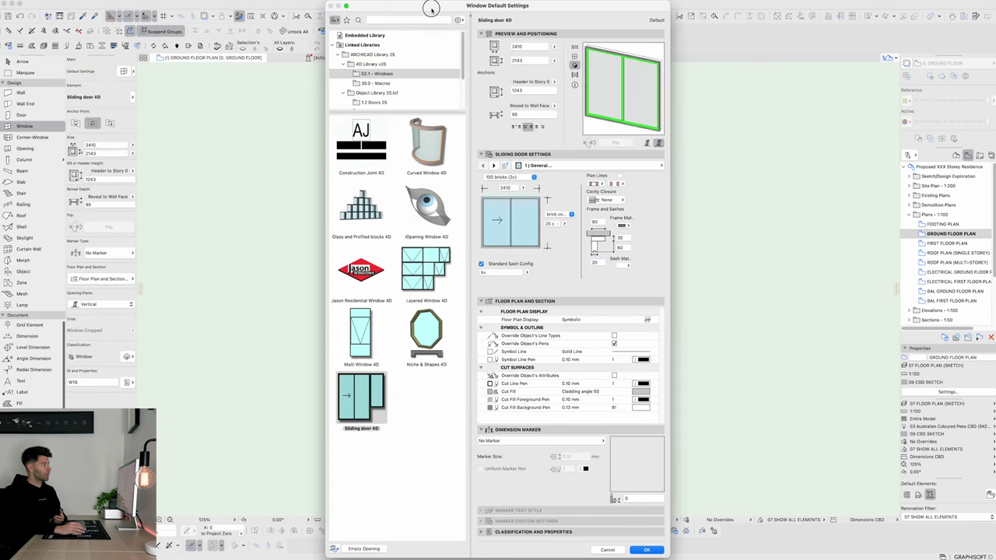
{"action": "left_click_drag", "start_coordinate": [431, 5], "coordinate": [559, 4]}
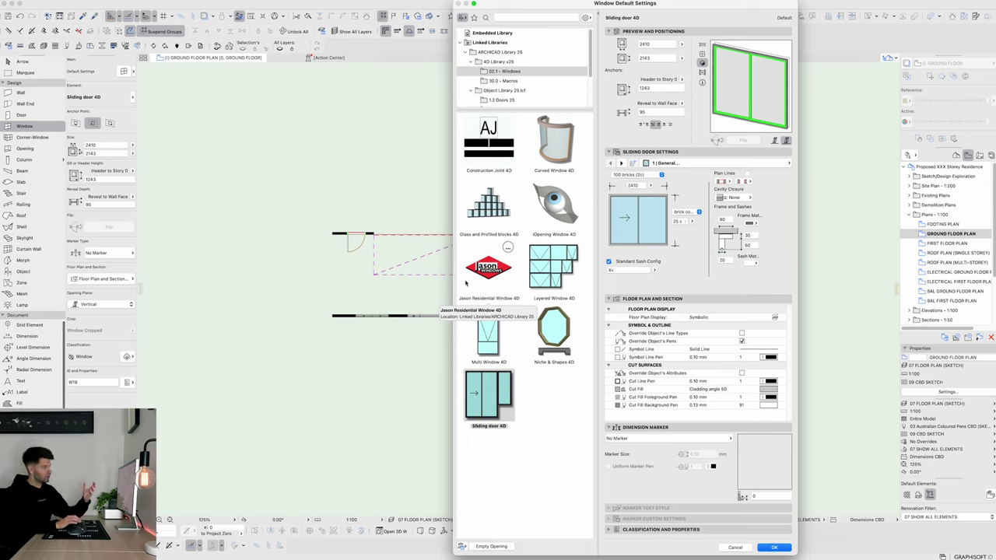
Compare Jason Residential, Multi and Layered Window 4D, ending on Sliding door 4D.
{"action": "left_click", "coordinate": [488, 268]}
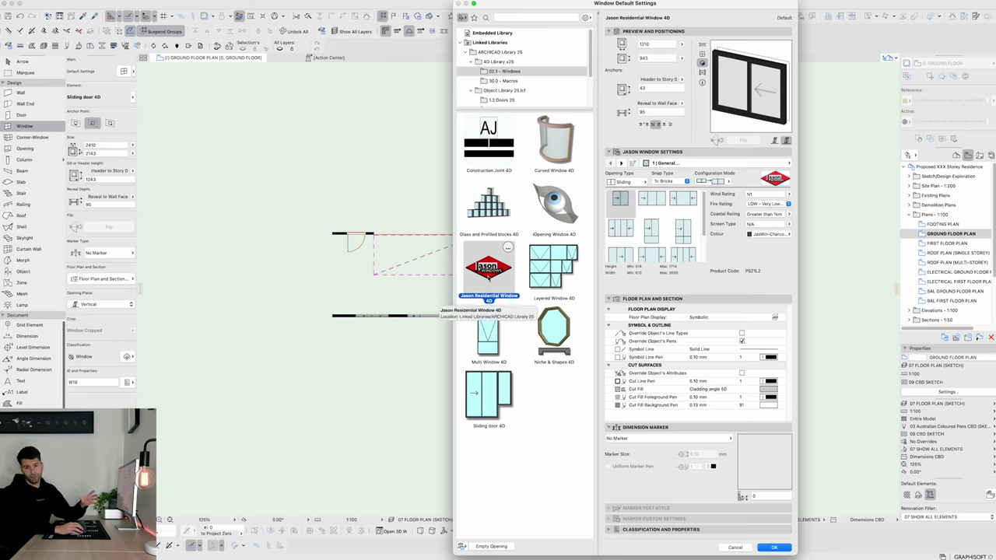
{"action": "scroll", "coordinate": [658, 238], "scroll_direction": "down", "scroll_amount": 3}
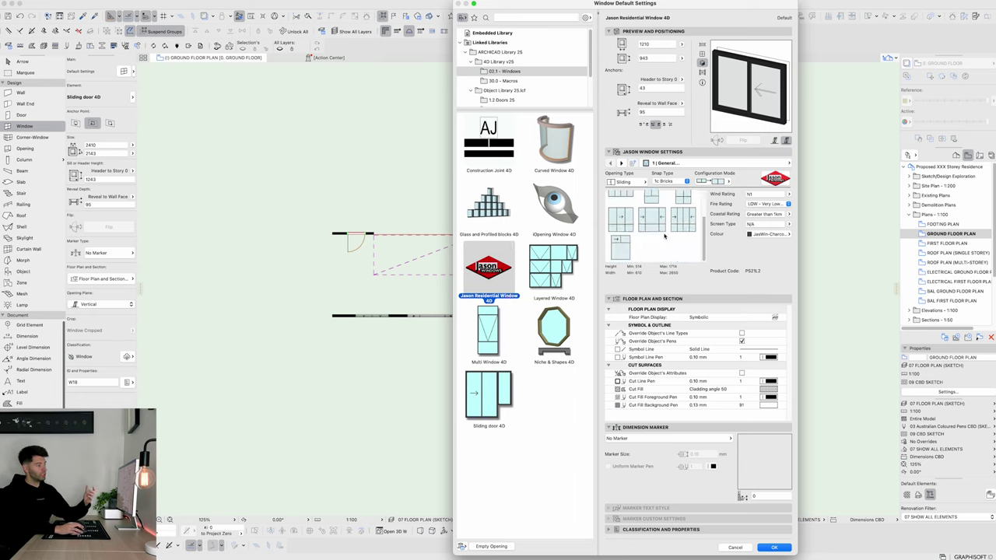
{"action": "scroll", "coordinate": [658, 237], "scroll_direction": "up", "scroll_amount": 3}
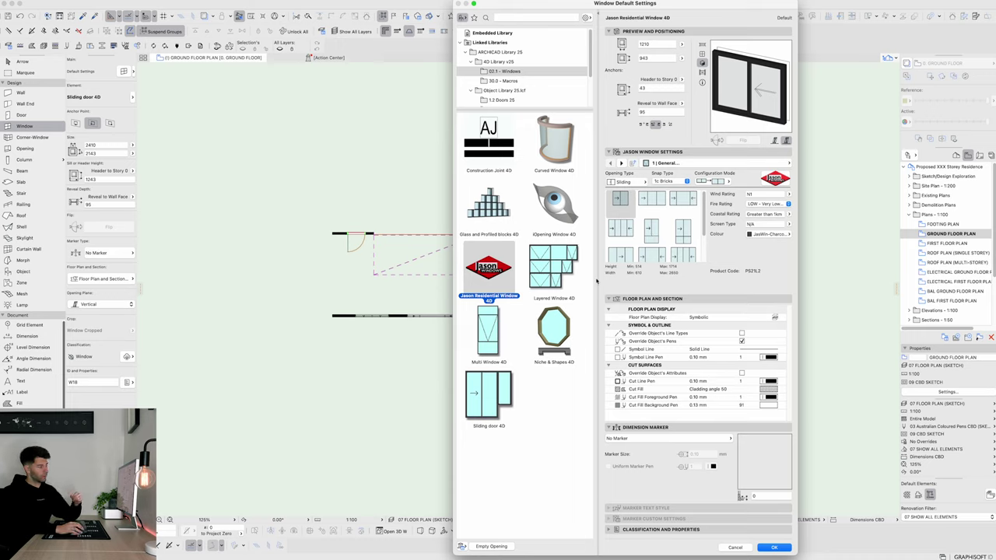
{"action": "left_click", "coordinate": [488, 331]}
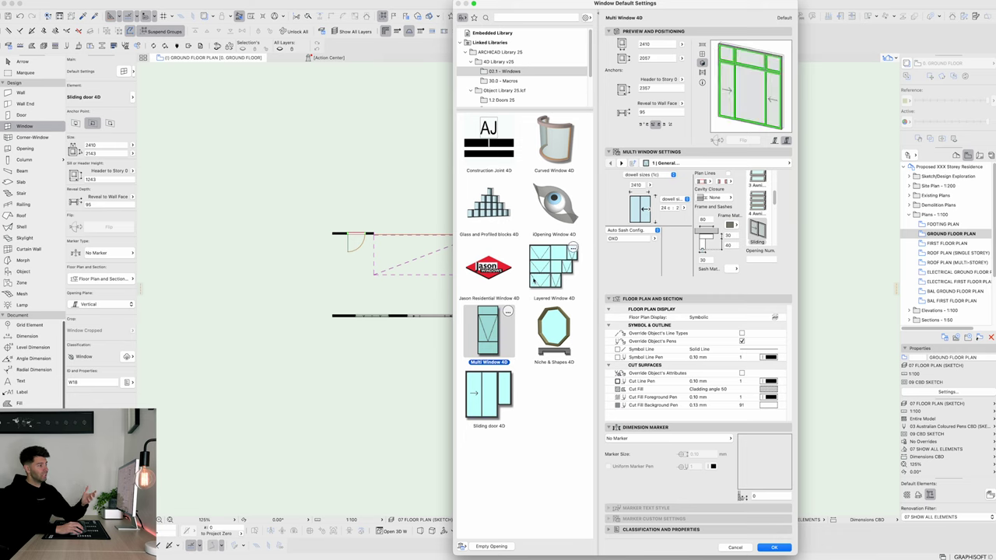
{"action": "left_click", "coordinate": [537, 277]}
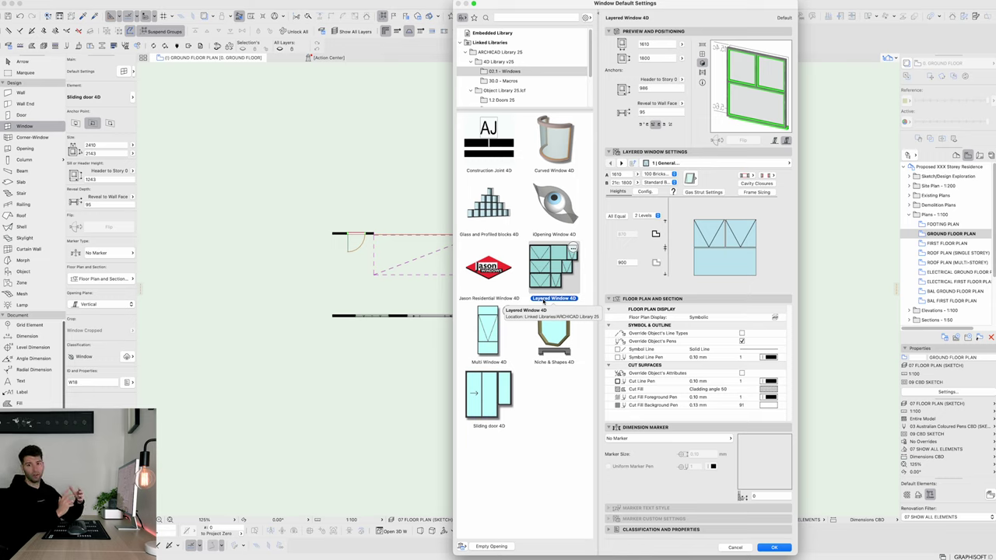
{"action": "left_click", "coordinate": [489, 397]}
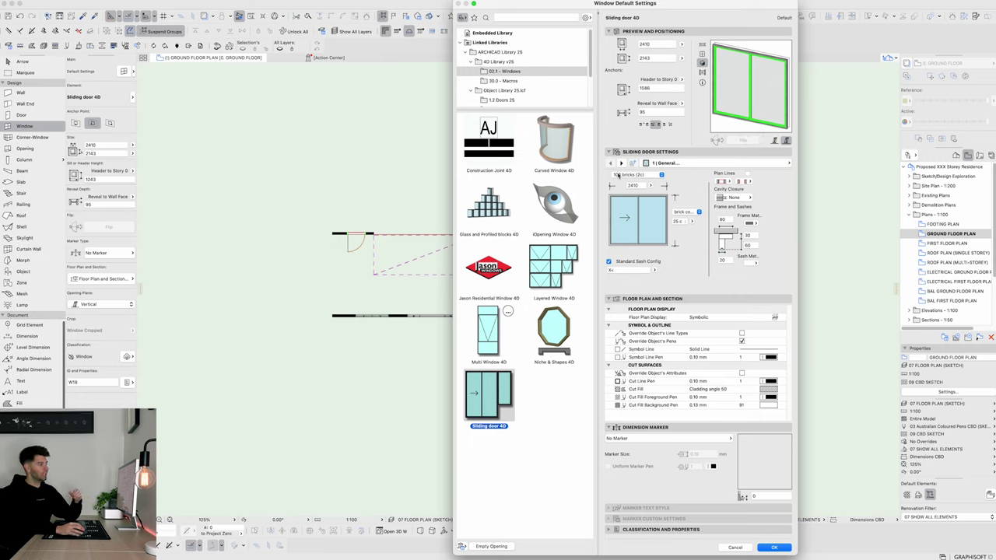
Set the sliding door's sash configuration to X<<<<X.
{"action": "left_click", "coordinate": [620, 163]}
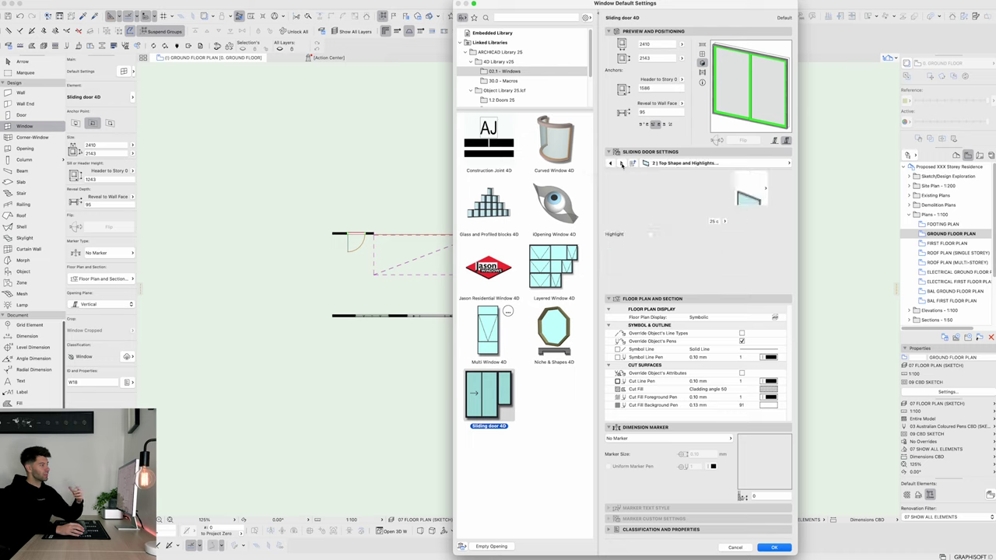
{"action": "left_click", "coordinate": [611, 163]}
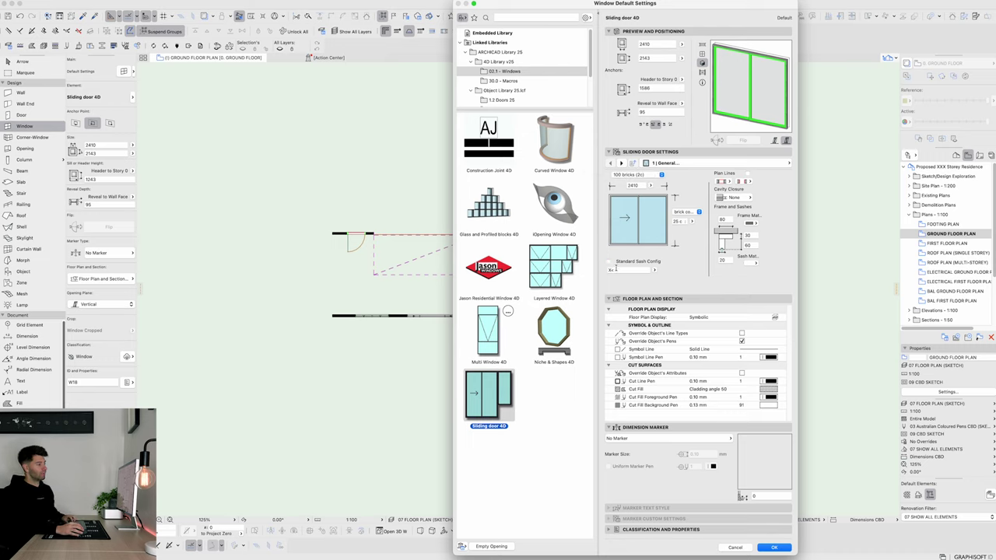
{"action": "left_click", "coordinate": [623, 270]}
{"action": "type", "text": "X<<<<X"}
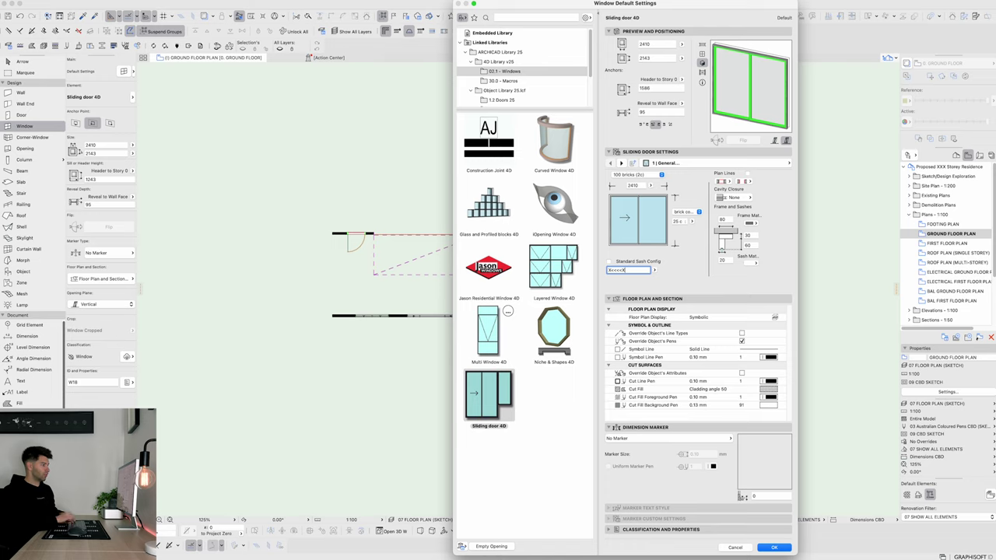
{"action": "key", "text": "Return"}
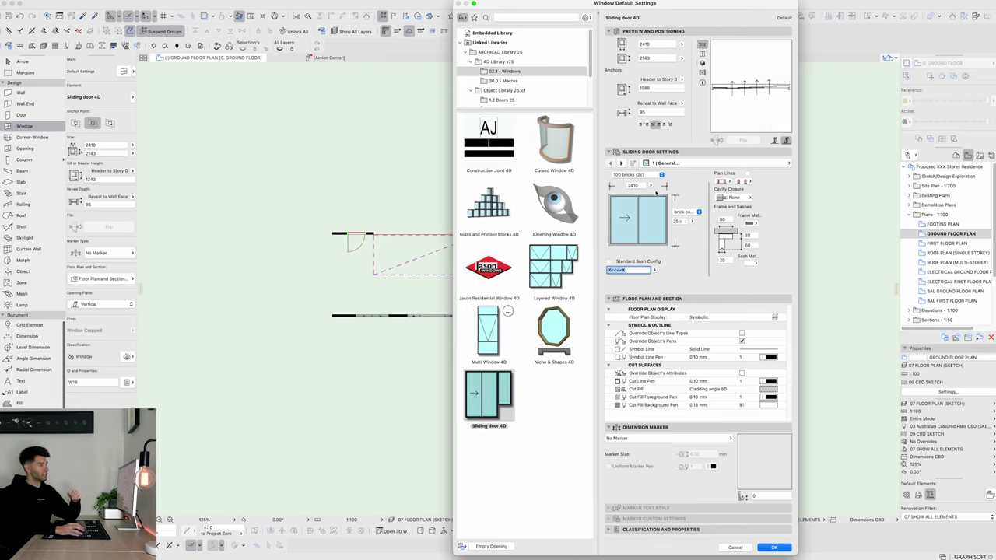
Widen the door to 5210 via the brick width size and give it a triangular top.
{"action": "left_click", "coordinate": [656, 181]}
{"action": "left_click", "coordinate": [678, 452]}
{"action": "left_click", "coordinate": [634, 174]}
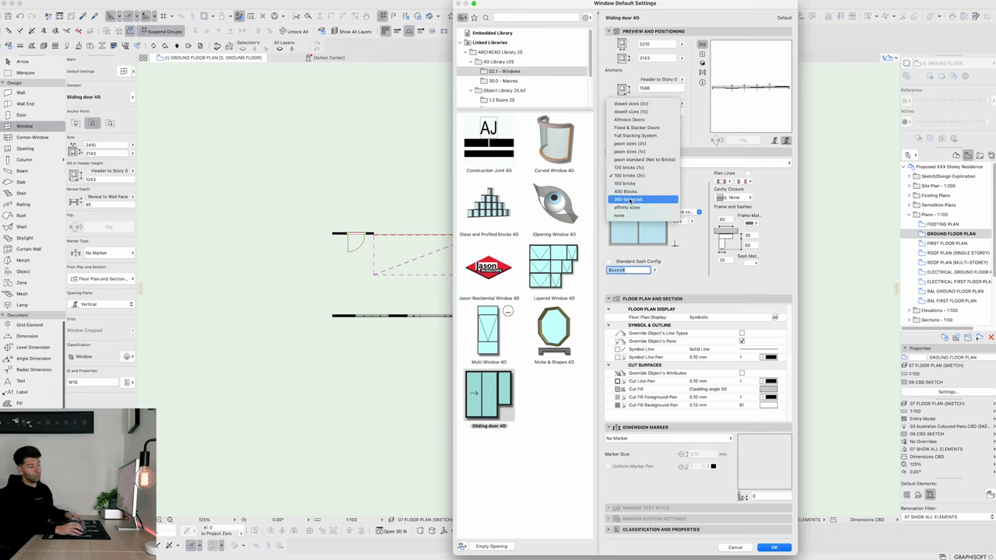
{"action": "left_click", "coordinate": [632, 176]}
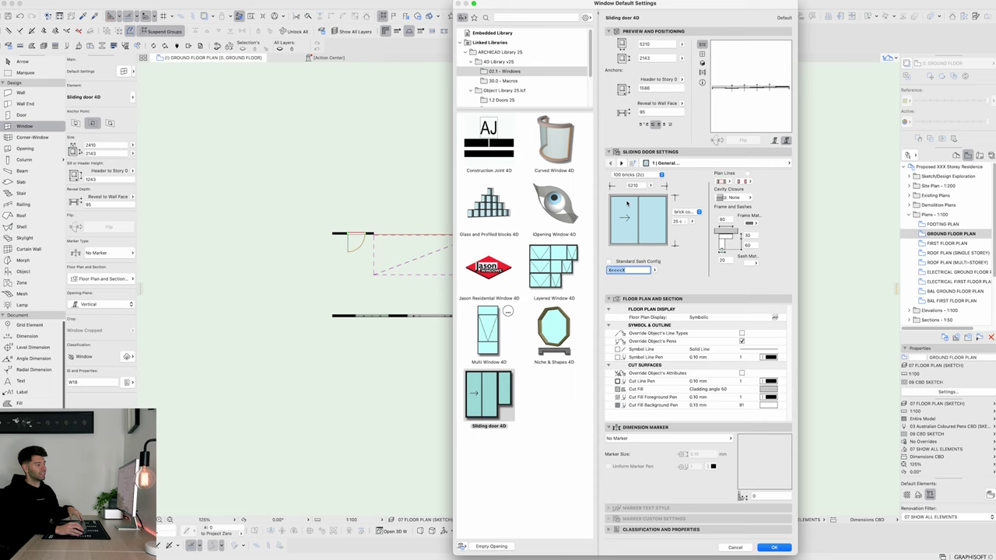
{"action": "left_click", "coordinate": [620, 163]}
{"action": "left_click", "coordinate": [749, 189]}
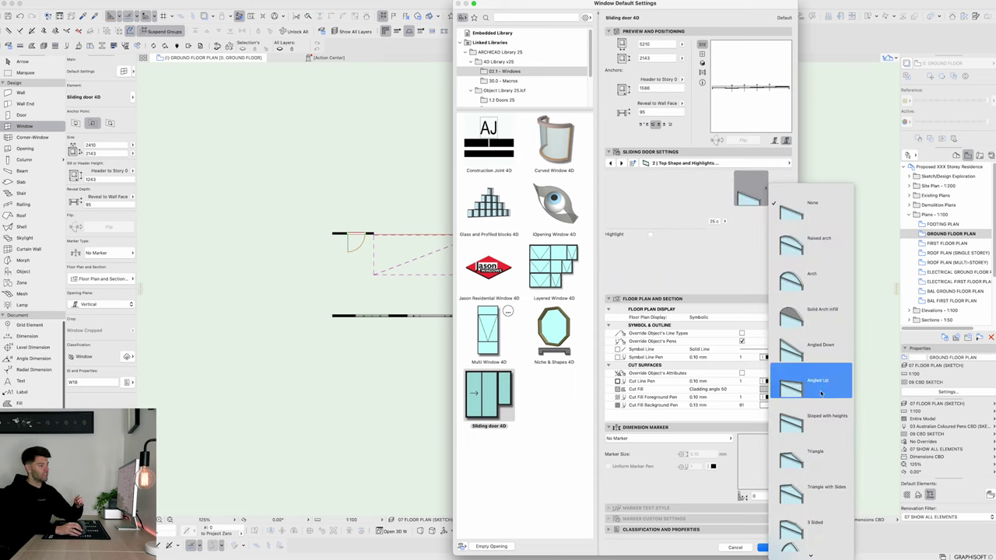
{"action": "left_click", "coordinate": [815, 452]}
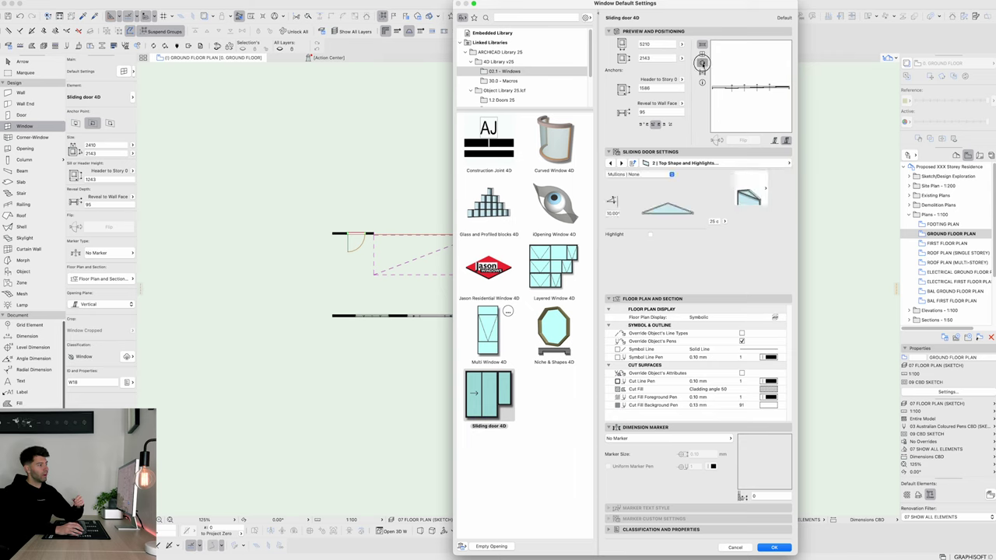
Set the number of left sidelight panels to 20.
{"action": "left_click", "coordinate": [620, 163]}
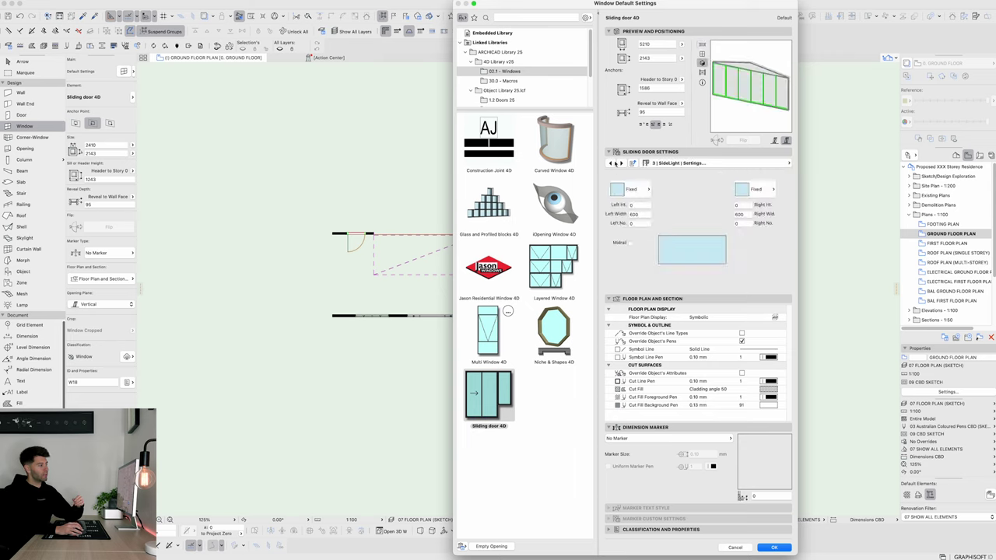
{"action": "left_click", "coordinate": [634, 223]}
{"action": "type", "text": "20"}
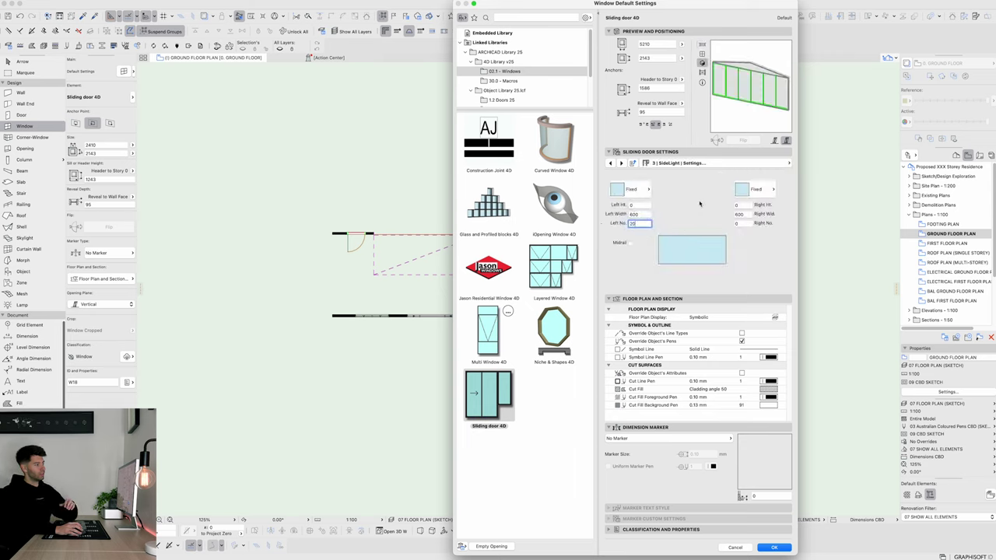
{"action": "left_click", "coordinate": [698, 205]}
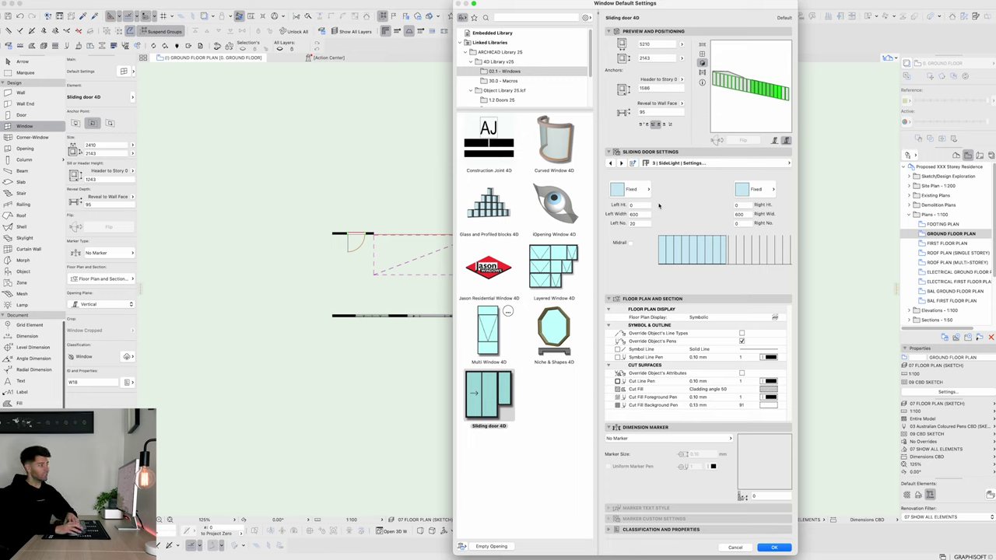
{"action": "left_click", "coordinate": [621, 163]}
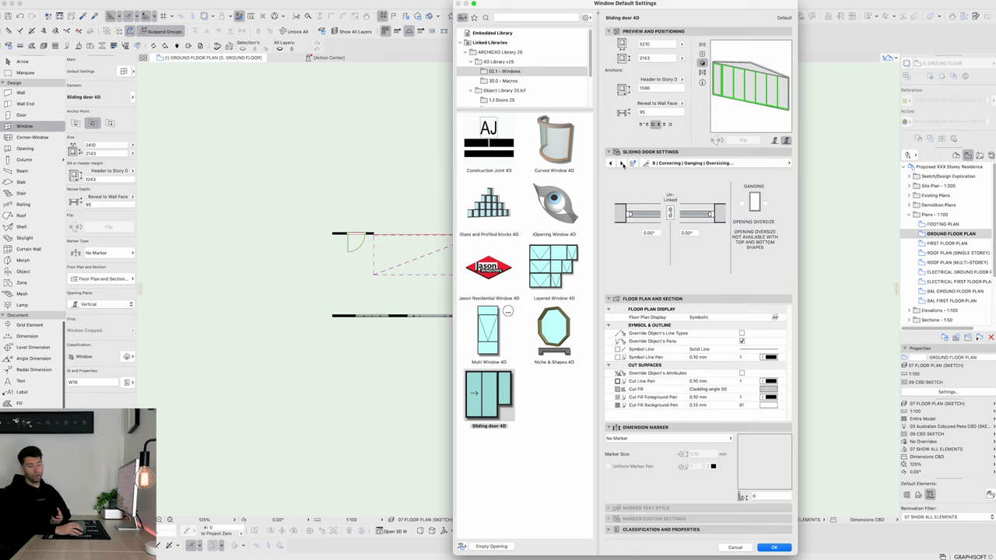
Set the first corner angle to 90° and add a silicone joint.
{"action": "left_click", "coordinate": [651, 233]}
{"action": "type", "text": "90"}
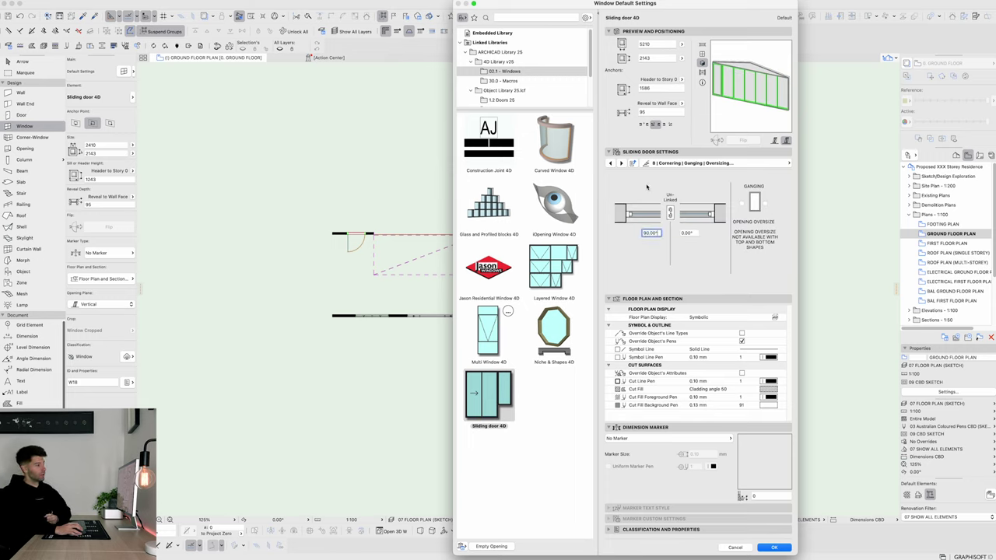
{"action": "key", "text": "Return"}
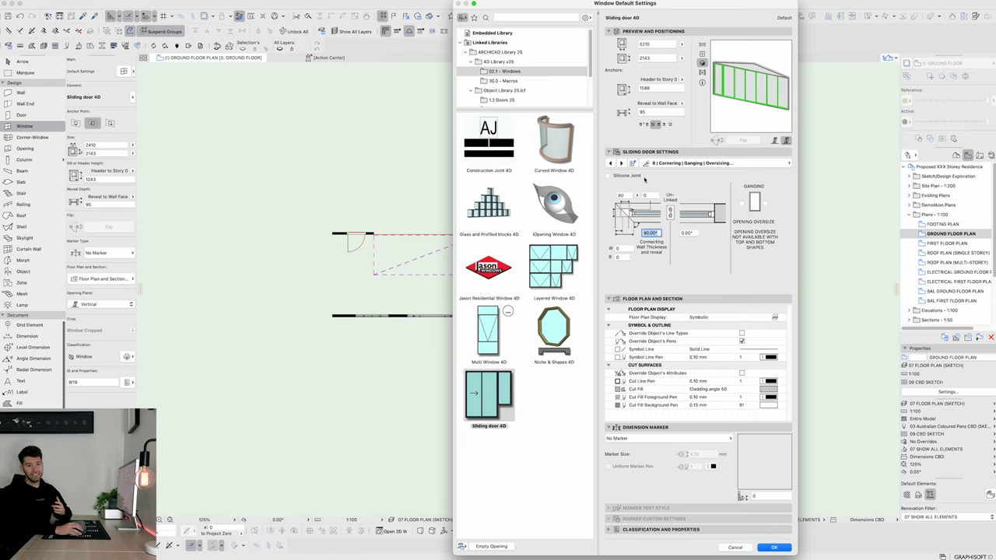
{"action": "left_click", "coordinate": [609, 176]}
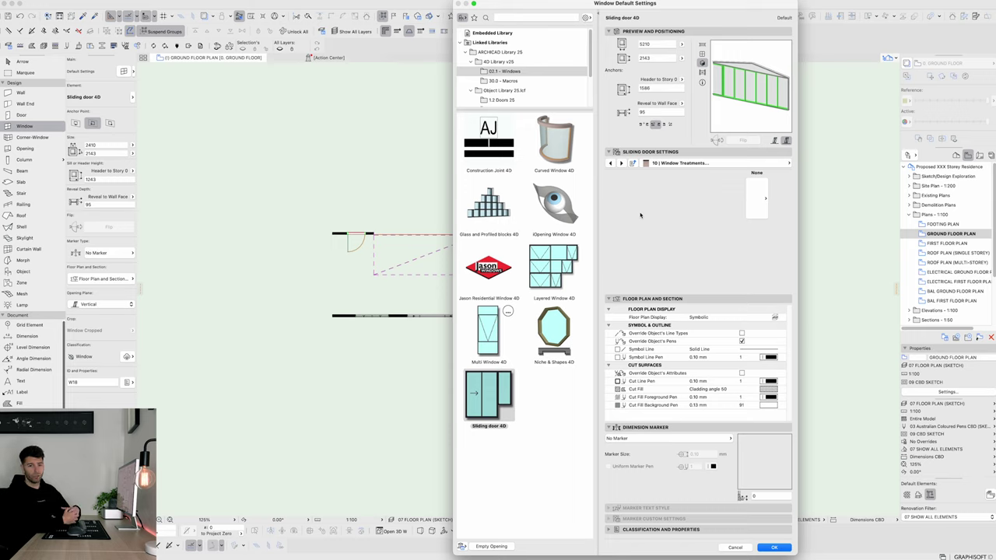
Choose Shutters as the window treatment and accept the settings.
{"action": "left_click", "coordinate": [757, 196]}
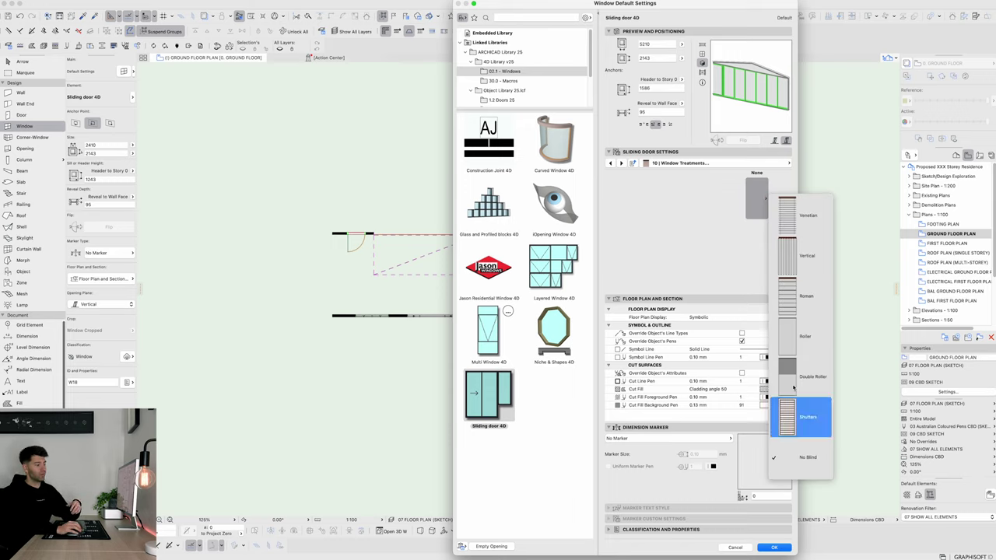
{"action": "left_click", "coordinate": [802, 418]}
{"action": "key", "text": "Return"}
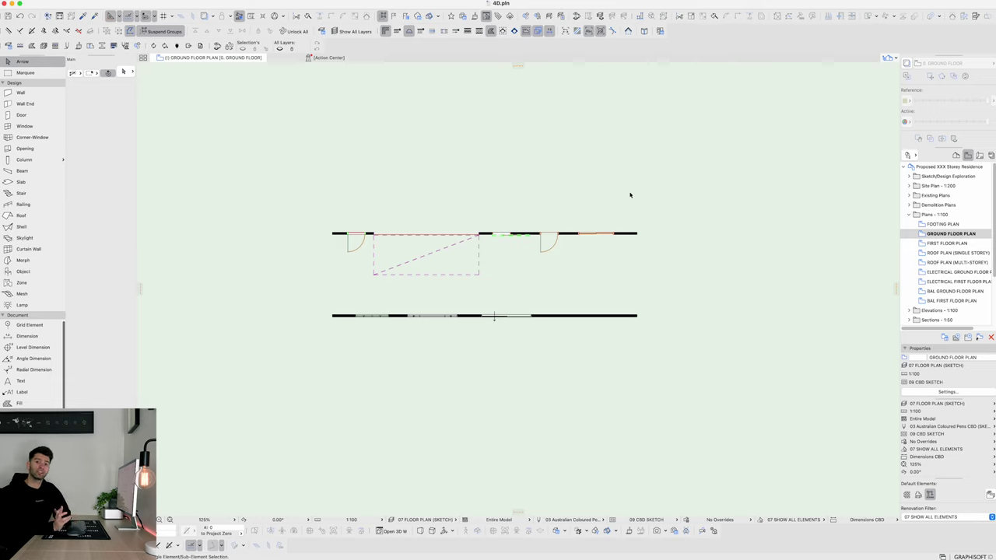
Switch to the Object tool for placing library objects.
{"action": "left_click", "coordinate": [23, 272]}
Browse the 00.1 Site and Landscape object thumbnails, then show the 03.1 Schedules folder.
{"action": "left_click", "coordinate": [123, 71]}
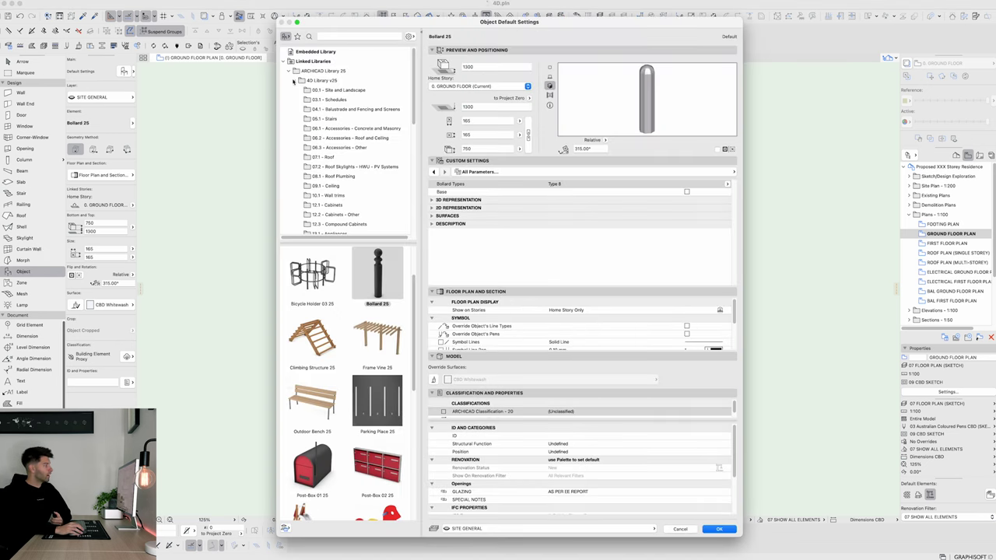
{"action": "left_click", "coordinate": [343, 90]}
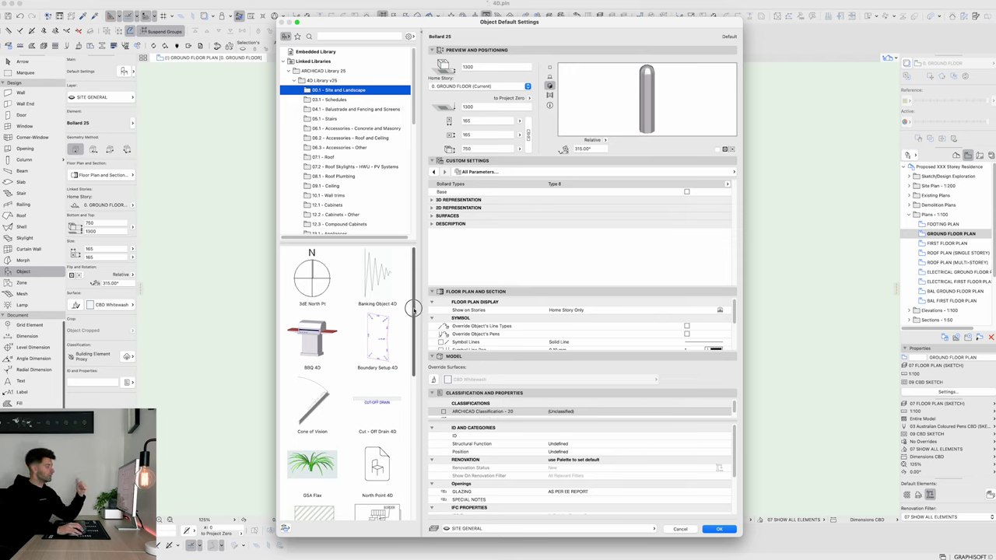
{"action": "scroll", "coordinate": [415, 309], "scroll_direction": "down", "scroll_amount": 10}
{"action": "left_click_drag", "start_coordinate": [414, 412], "coordinate": [405, 459]}
{"action": "scroll", "coordinate": [380, 314], "scroll_direction": "up", "scroll_amount": 5}
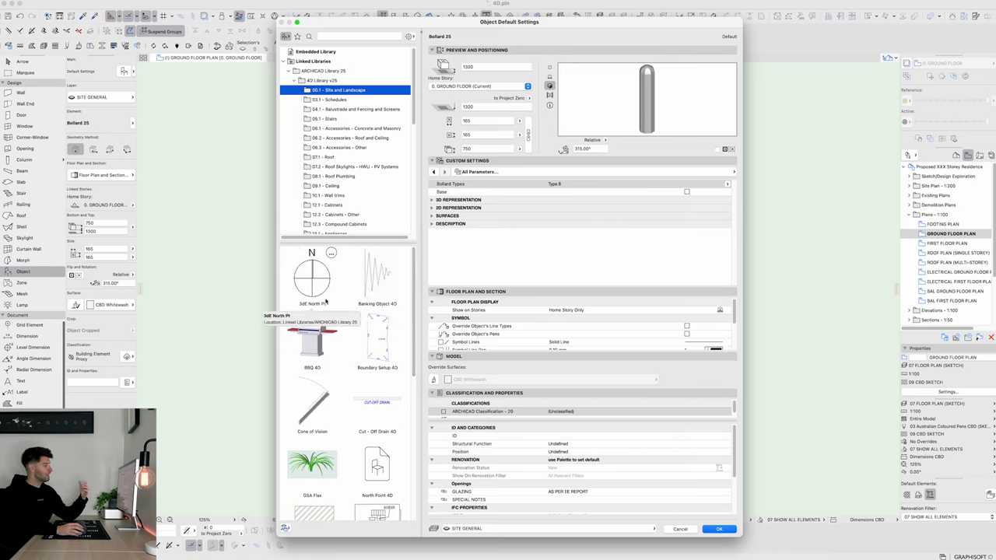
{"action": "scroll", "coordinate": [414, 304], "scroll_direction": "down", "scroll_amount": 1}
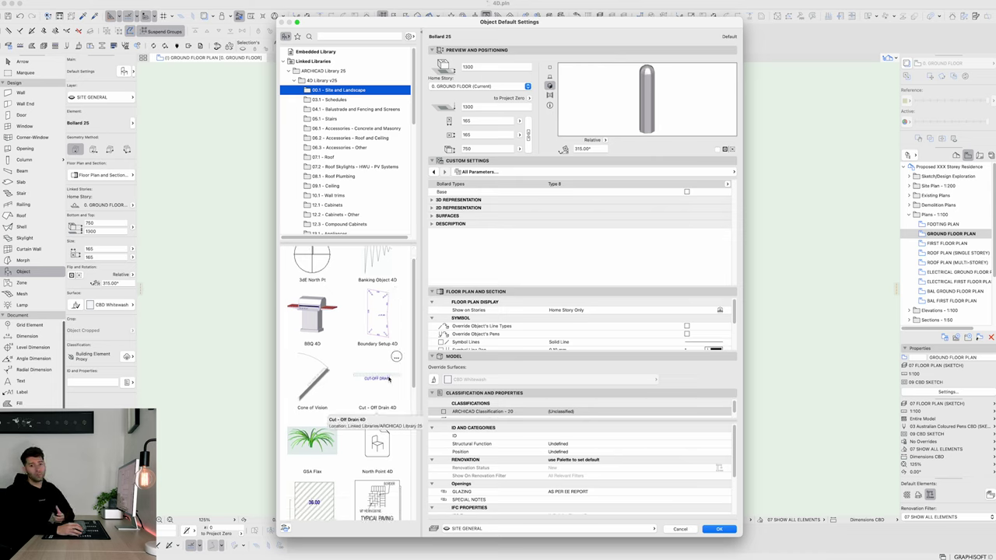
{"action": "scroll", "coordinate": [413, 333], "scroll_direction": "down", "scroll_amount": 1}
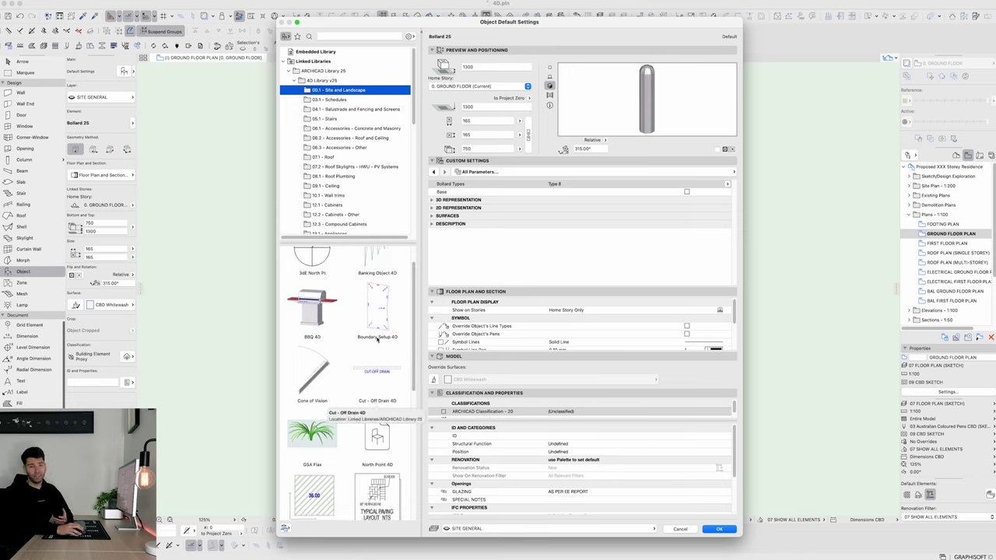
{"action": "left_click", "coordinate": [337, 100]}
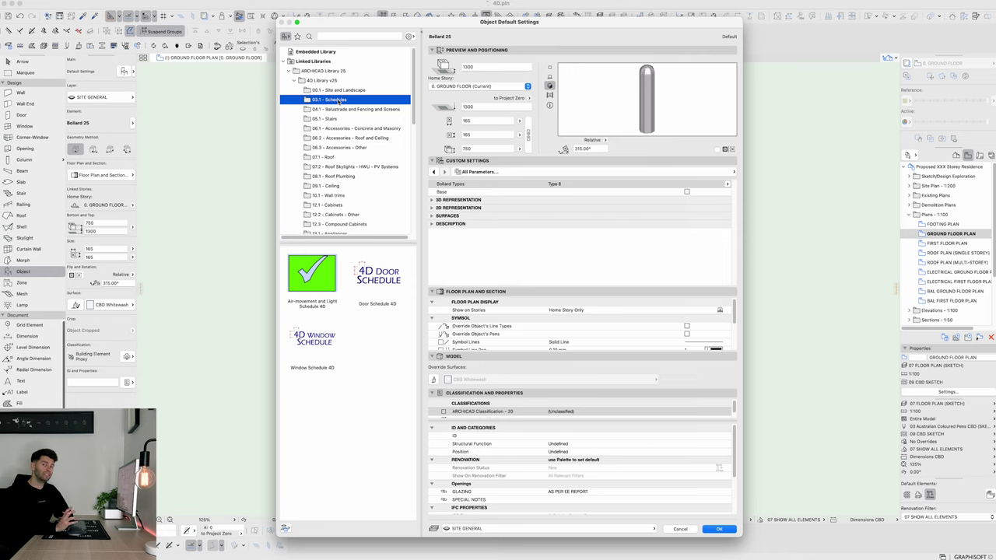
Browse Door Schedule 4D, Balustrade 4D and Colourbond Fence 4D (in 3D), ending on Staircase 4D.
{"action": "left_click", "coordinate": [379, 281]}
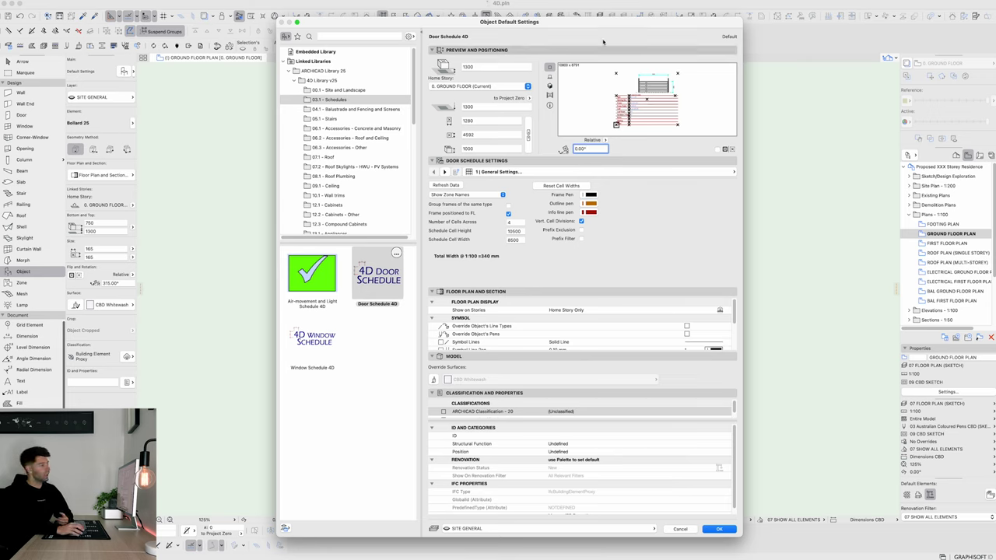
{"action": "left_click", "coordinate": [339, 110]}
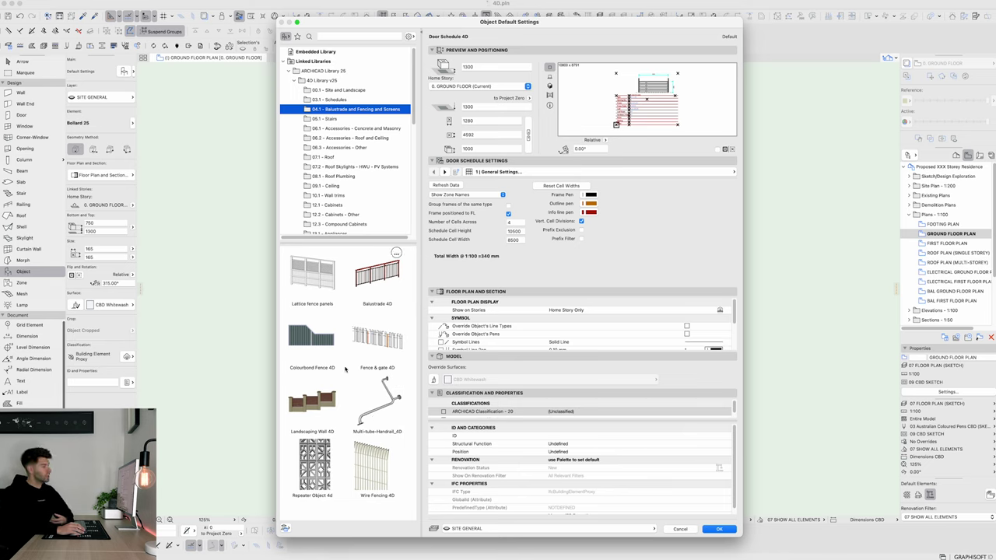
{"action": "left_click", "coordinate": [377, 274]}
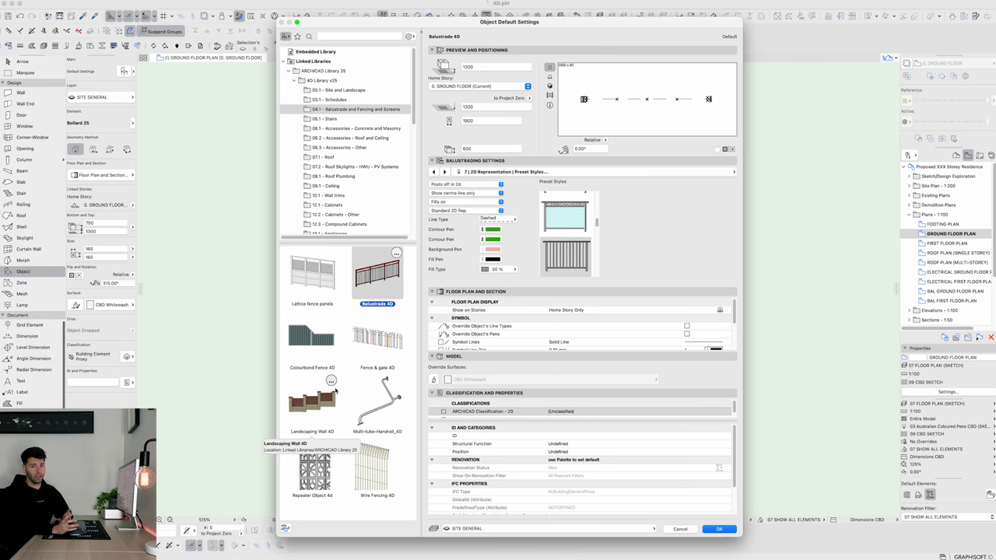
{"action": "left_click", "coordinate": [330, 319]}
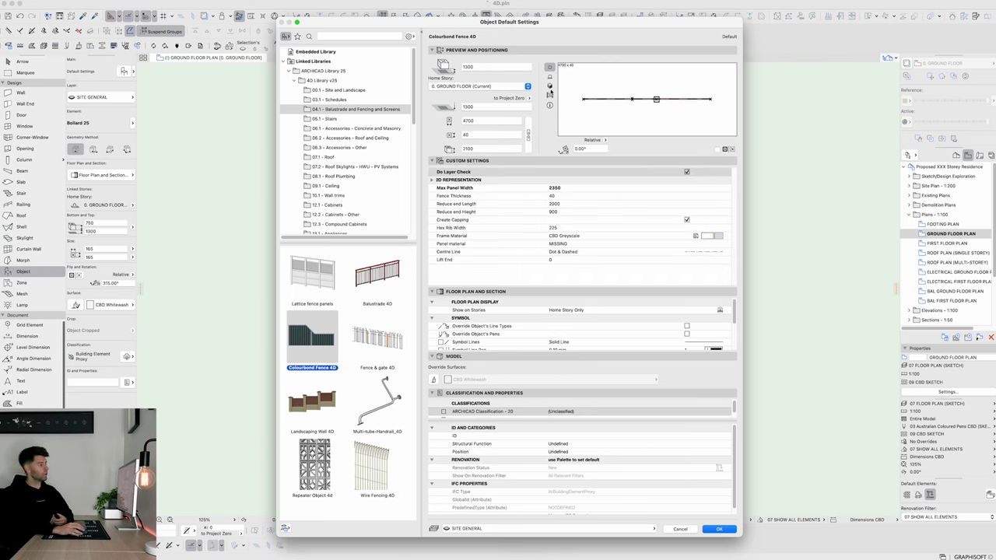
{"action": "left_click", "coordinate": [549, 86]}
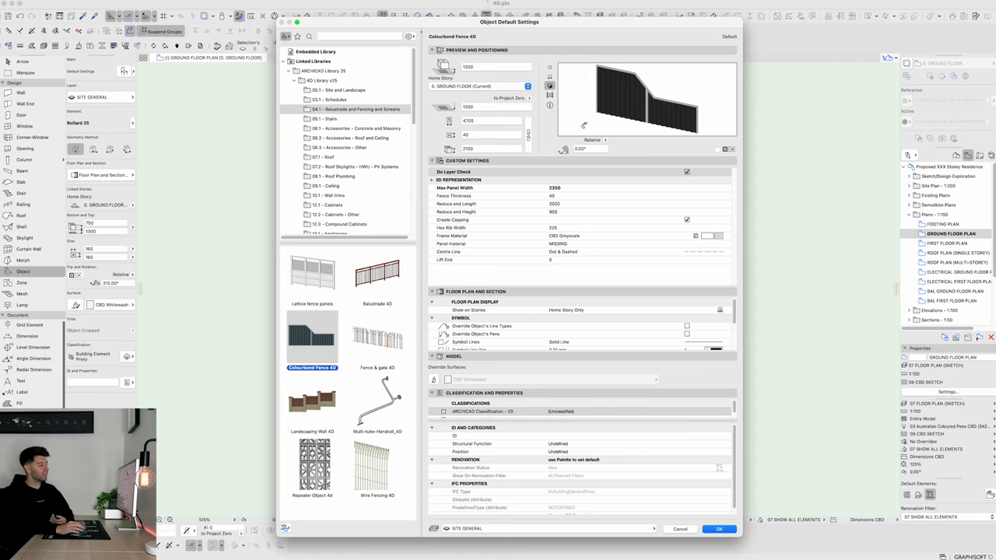
{"action": "left_click", "coordinate": [325, 118]}
{"action": "left_click", "coordinate": [377, 337]}
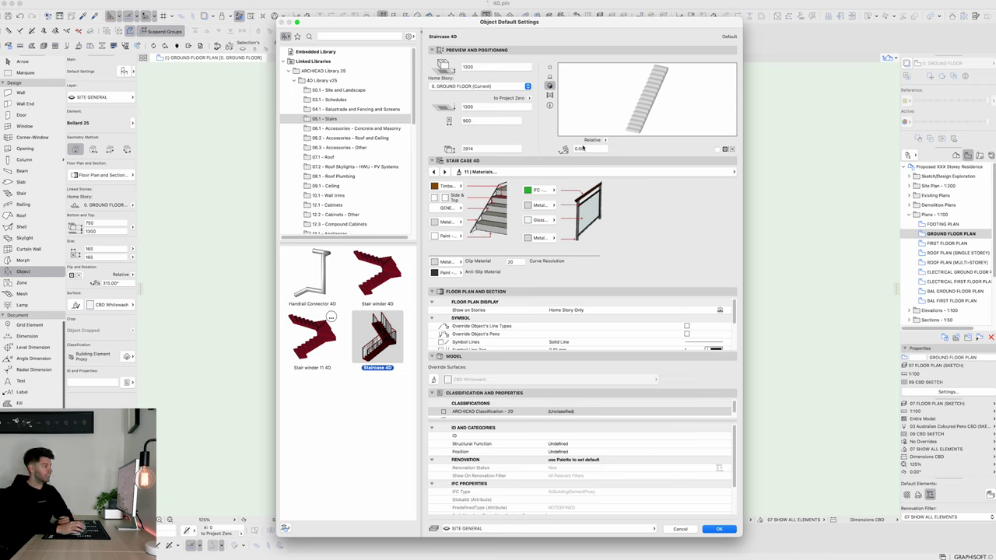
Make the Staircase 4D L-shaped with a 2000 staircase height.
{"action": "left_click", "coordinate": [540, 172]}
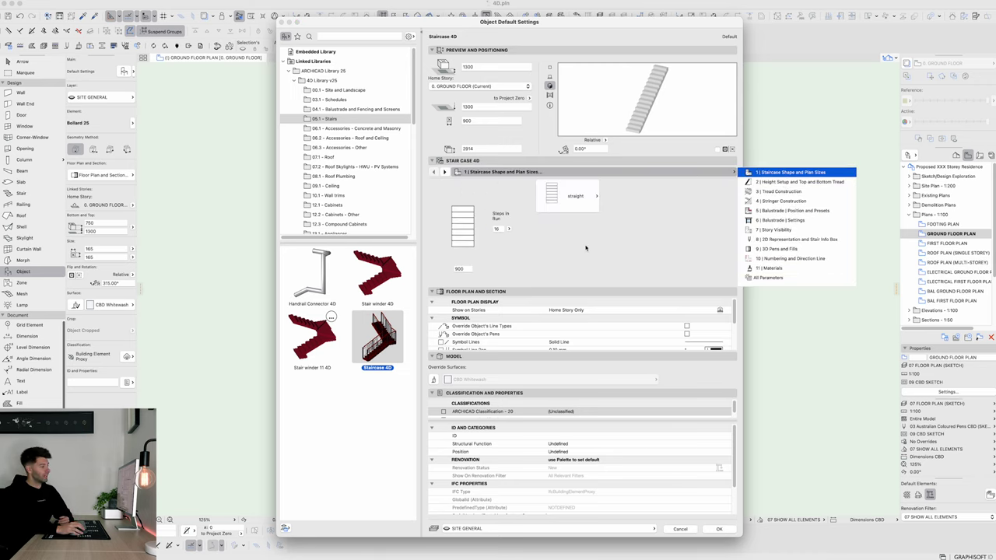
{"action": "left_click", "coordinate": [568, 195]}
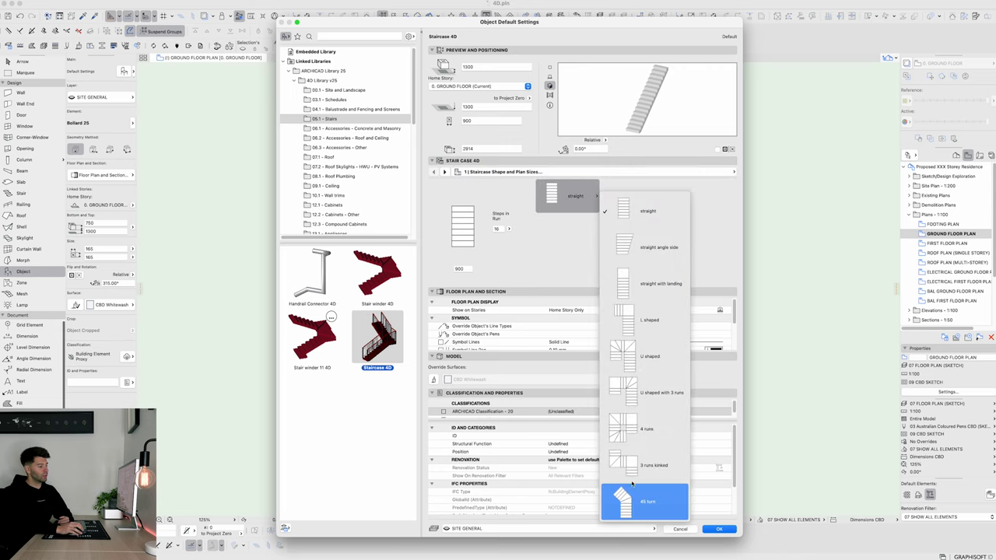
{"action": "left_click", "coordinate": [631, 319]}
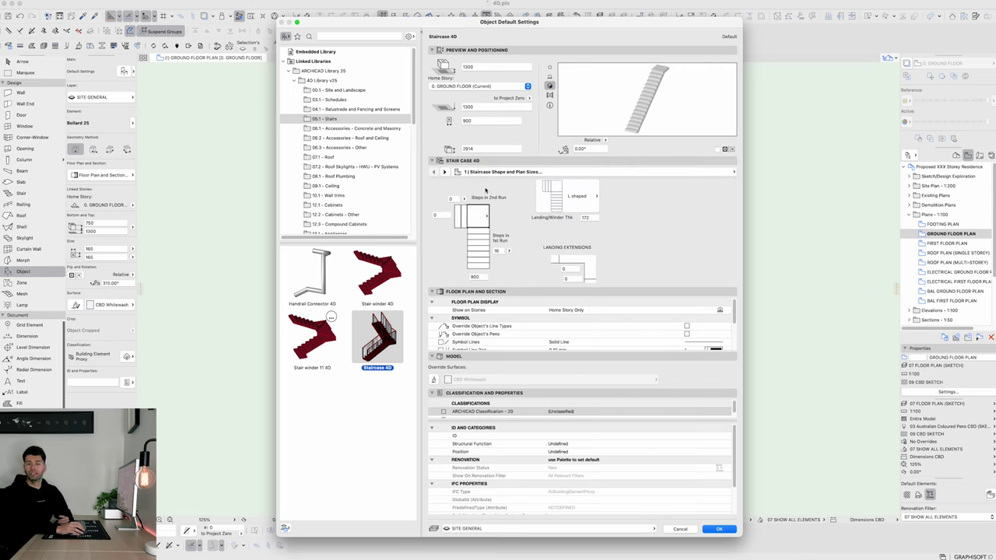
{"action": "left_click", "coordinate": [445, 172]}
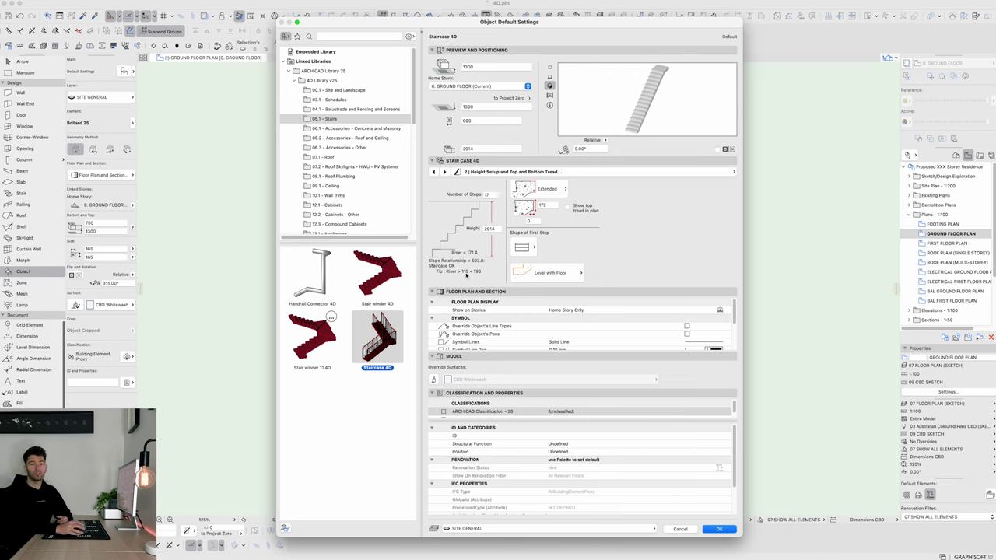
{"action": "left_click", "coordinate": [488, 229]}
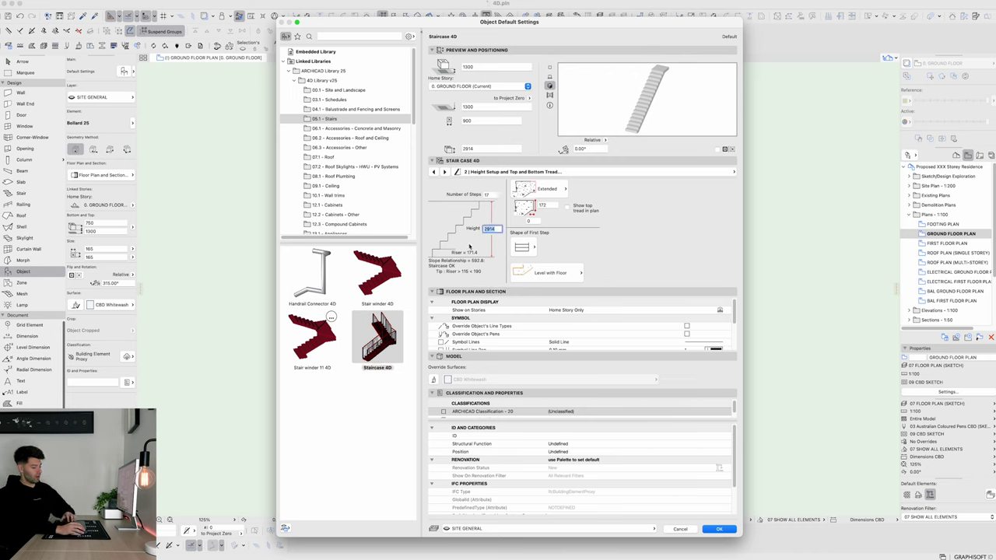
{"action": "type", "text": "2000"}
{"action": "key", "text": "Tab"}
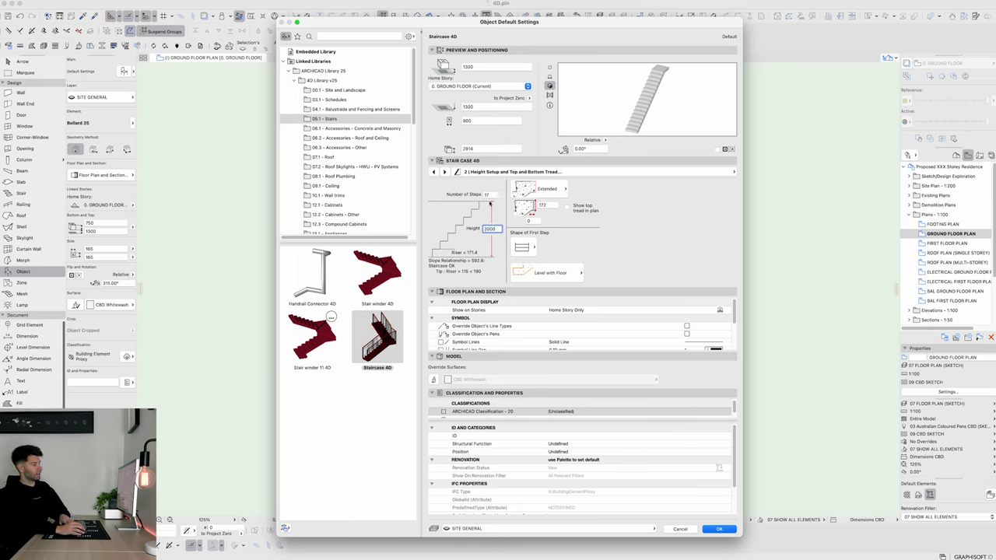
{"action": "key", "text": "Tab"}
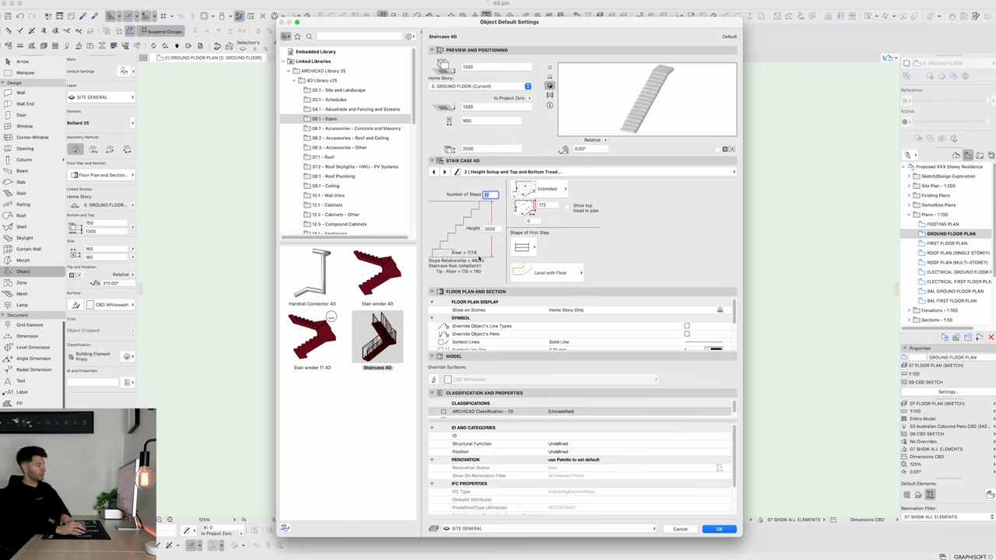
Set Number of Steps to 11 (riser 181.8) and open the 06.1 Concrete and Masonry folder.
{"action": "type", "text": "1"}
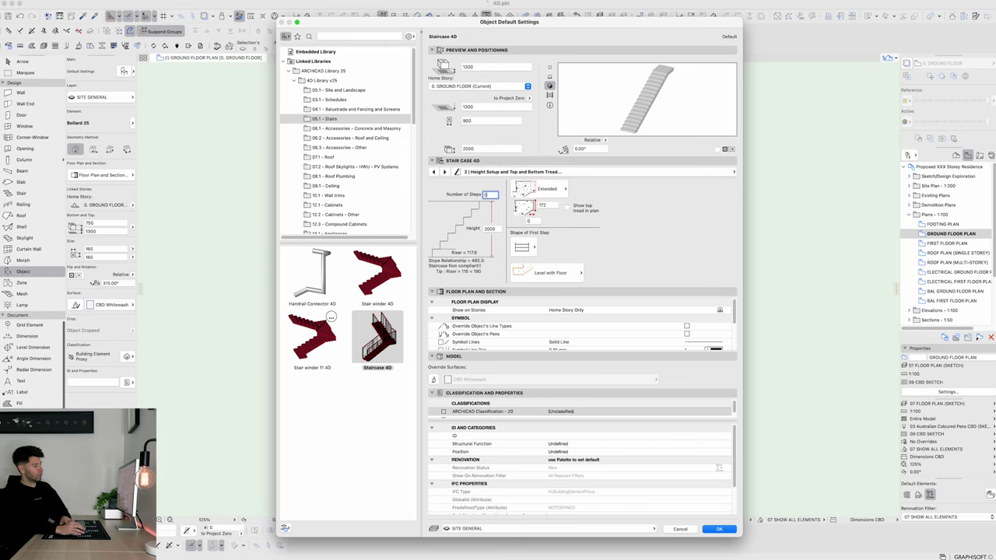
{"action": "type", "text": "0"}
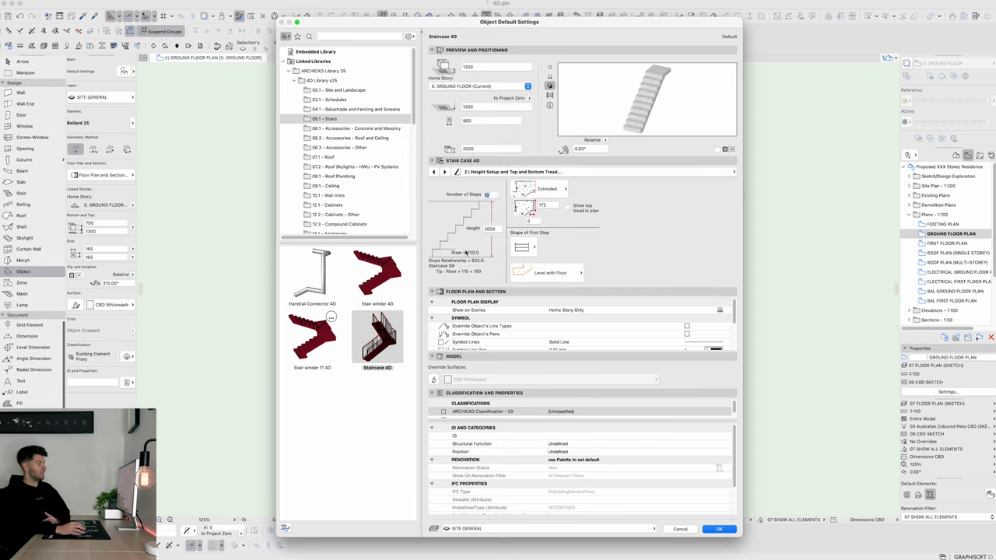
{"action": "key", "text": "BackSpace"}
{"action": "type", "text": "1"}
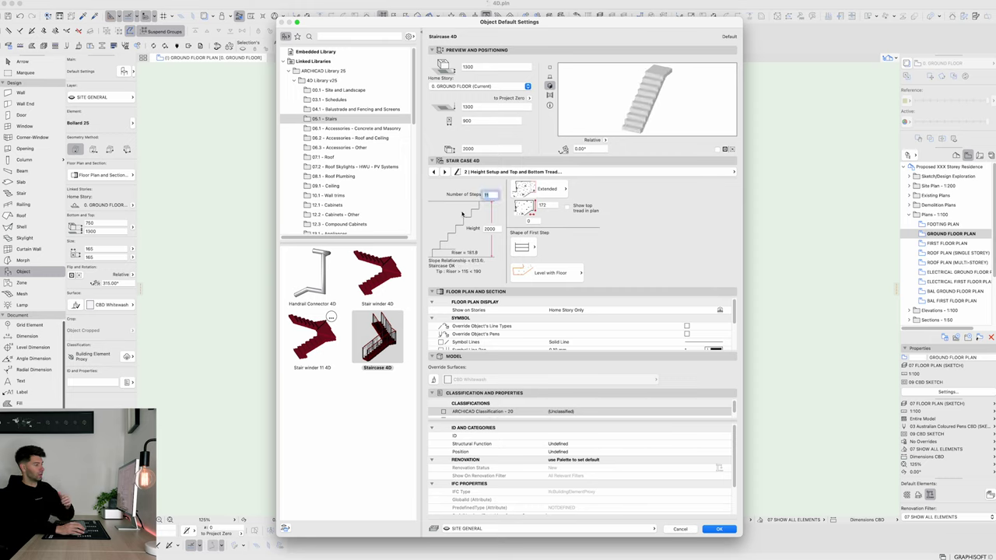
{"action": "left_click", "coordinate": [358, 128]}
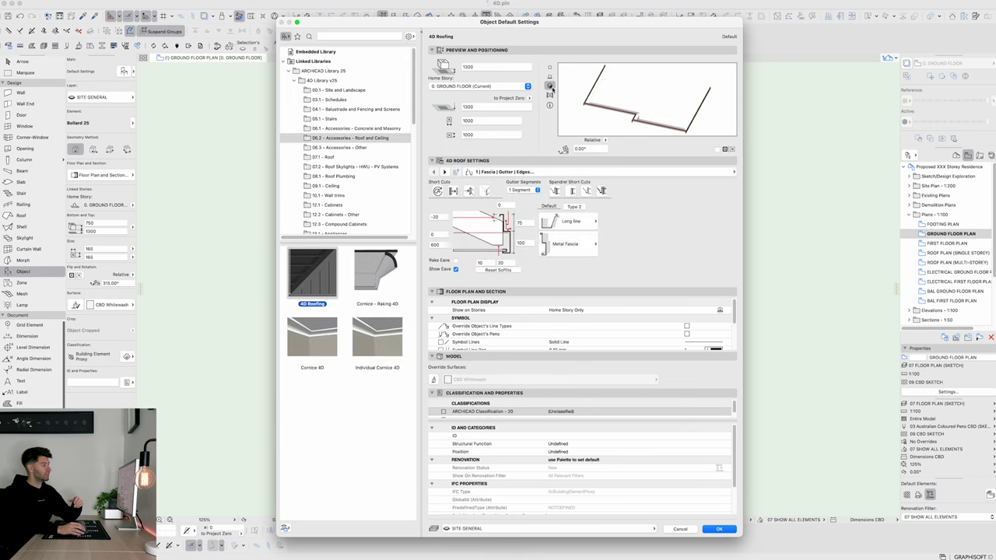
Show Cornice - Raking 4D, then Bullnose verandah 4D from the 07.1 - Roof folder.
{"action": "left_click", "coordinate": [373, 269]}
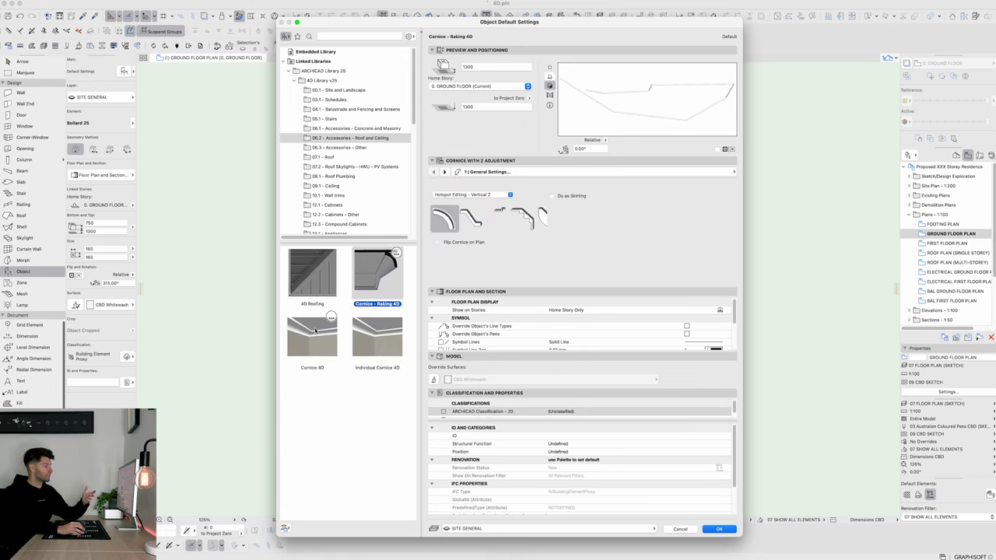
{"action": "left_click", "coordinate": [354, 156]}
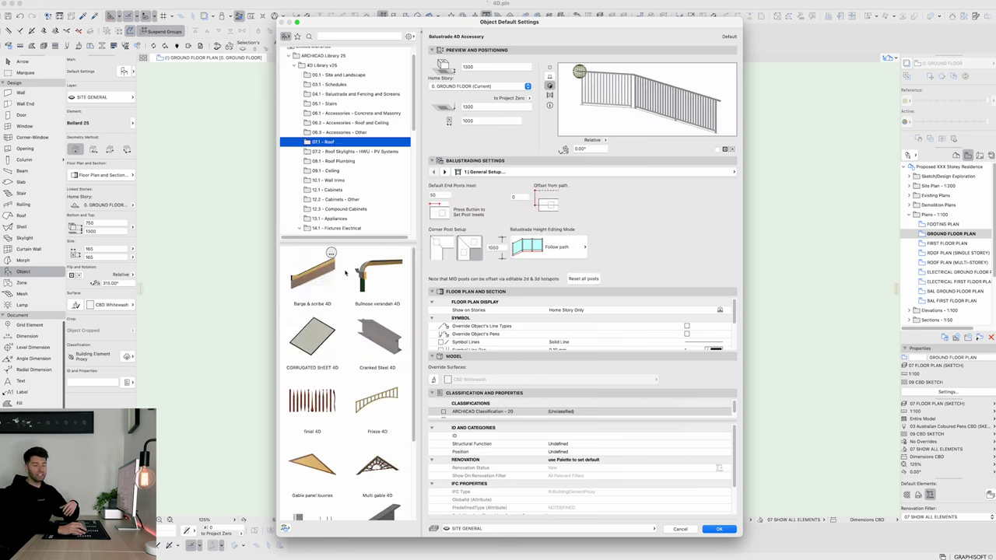
{"action": "scroll", "coordinate": [371, 315], "scroll_direction": "down", "scroll_amount": 2}
{"action": "scroll", "coordinate": [371, 319], "scroll_direction": "up", "scroll_amount": 1}
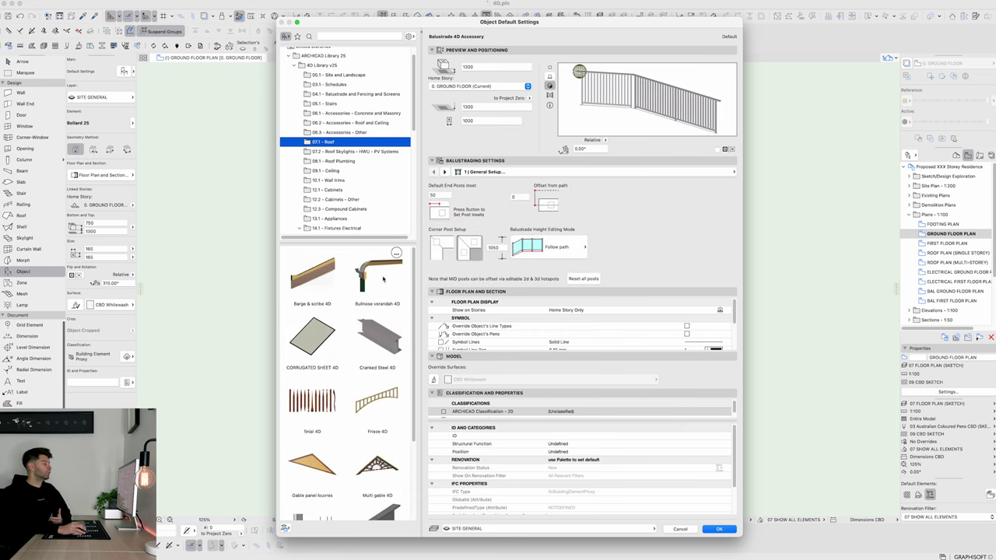
{"action": "left_click", "coordinate": [383, 278]}
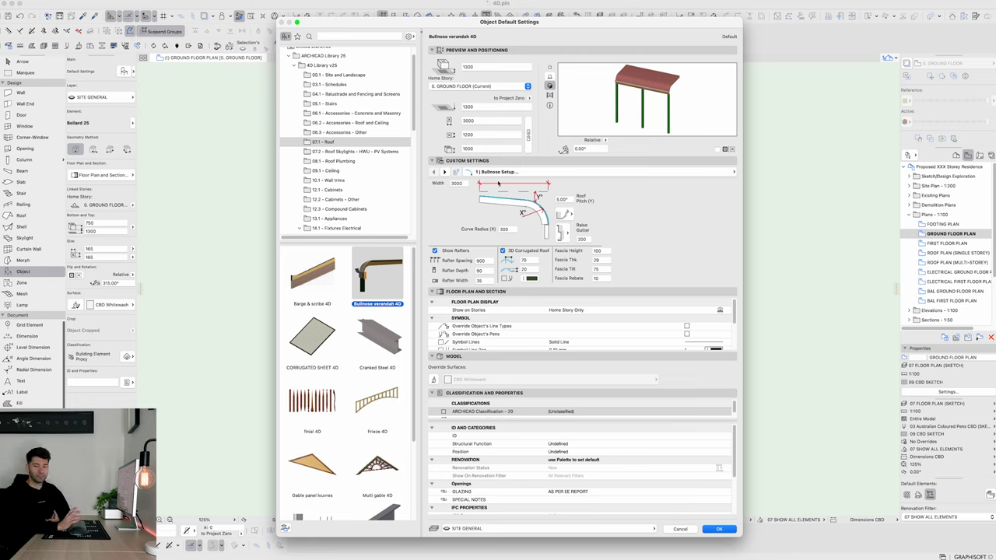
Browse Cranked Steel, PFC Beam, Multi gable and UB Beam 4D, finishing on finial 4D.
{"action": "left_click", "coordinate": [372, 336]}
{"action": "scroll", "coordinate": [369, 340], "scroll_direction": "down", "scroll_amount": 3}
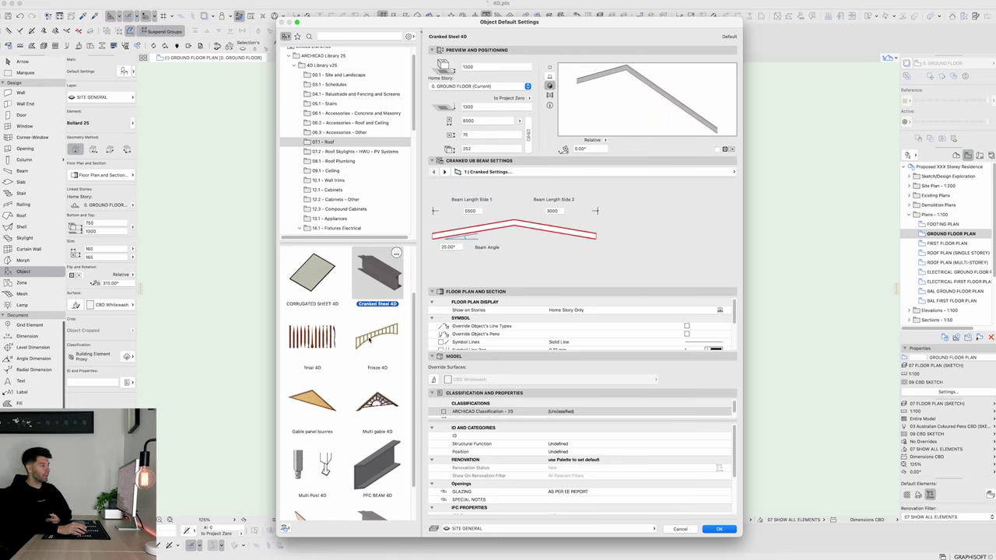
{"action": "scroll", "coordinate": [369, 340], "scroll_direction": "down", "scroll_amount": 1}
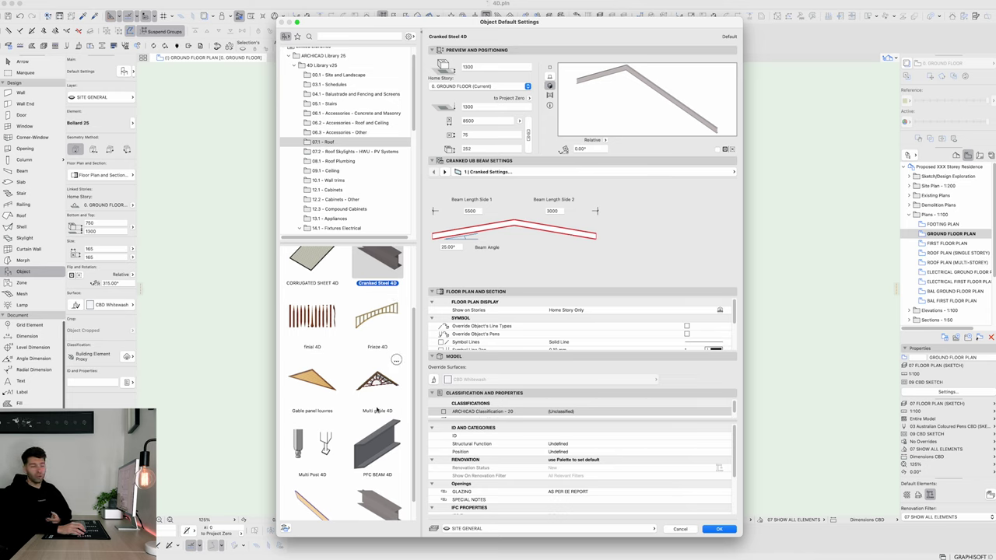
{"action": "left_click", "coordinate": [371, 439]}
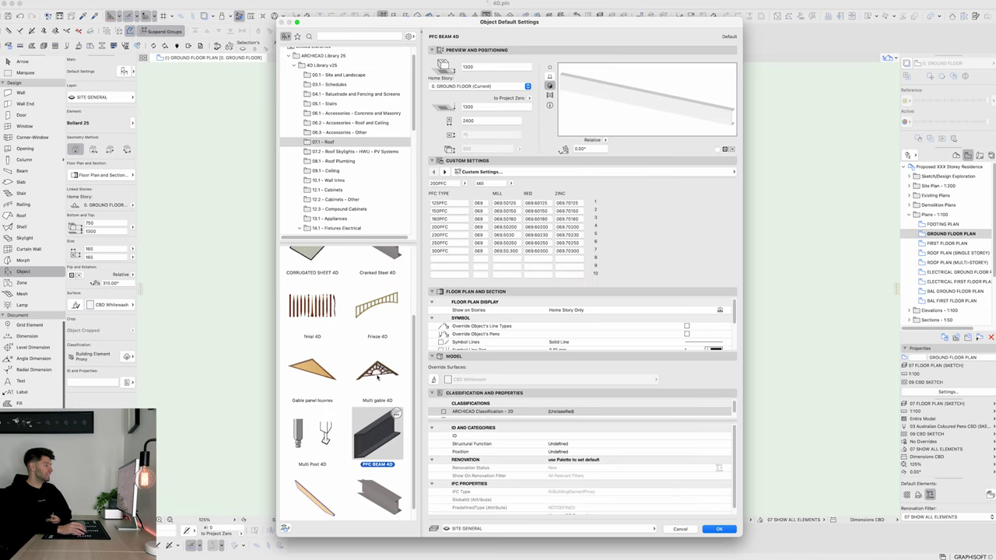
{"action": "left_click", "coordinate": [377, 373]}
{"action": "scroll", "coordinate": [379, 420], "scroll_direction": "down", "scroll_amount": 1}
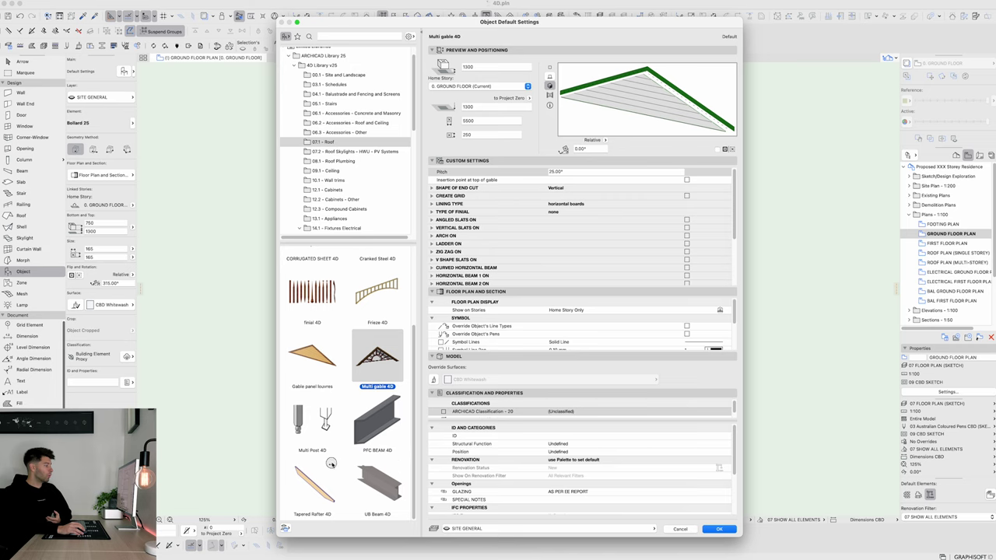
{"action": "left_click", "coordinate": [372, 490]}
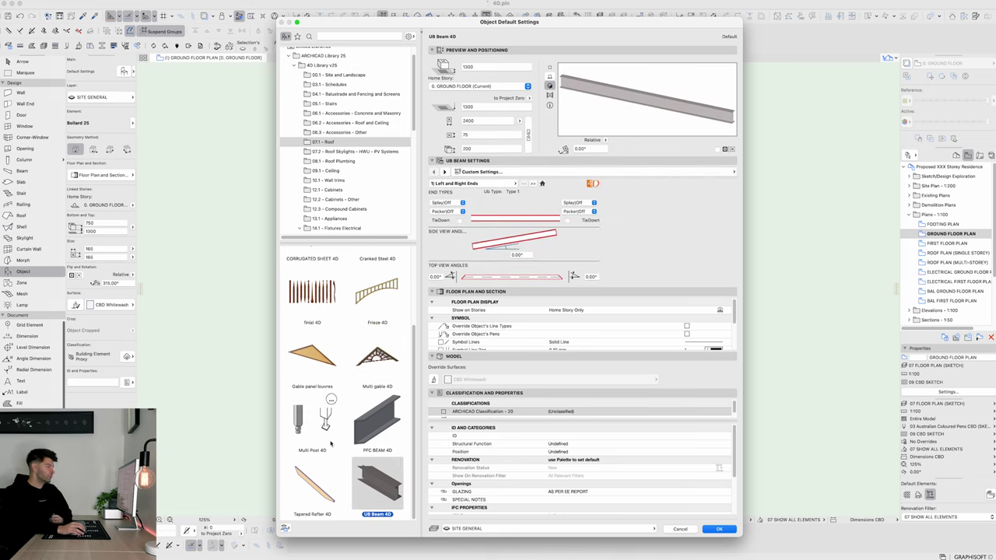
{"action": "scroll", "coordinate": [319, 434], "scroll_direction": "up", "scroll_amount": 5}
{"action": "left_click", "coordinate": [315, 398]}
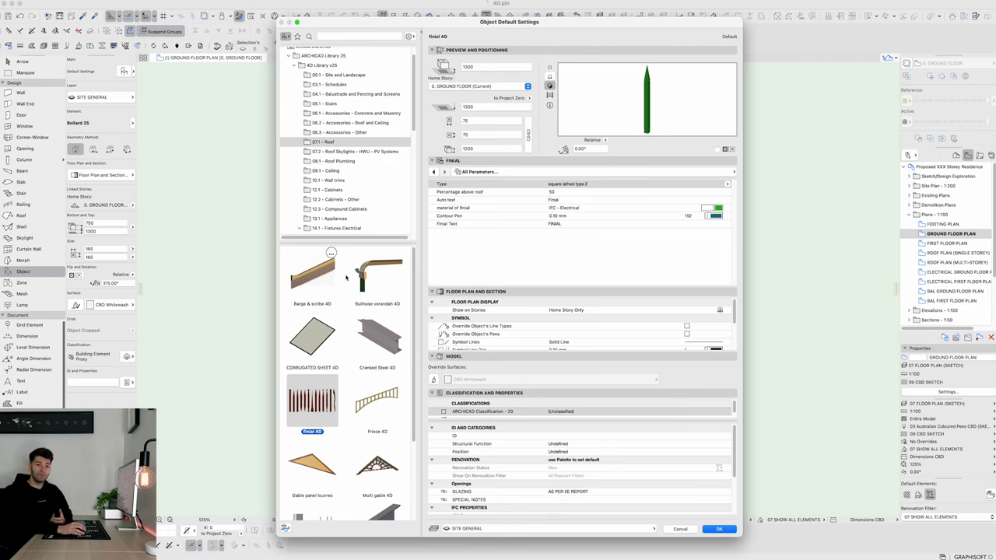
Browse Skylight-window 4D and Turbo vent, then select Rainwater Head 4D from 08.1 Roof Plumbing.
{"action": "left_click", "coordinate": [351, 151]}
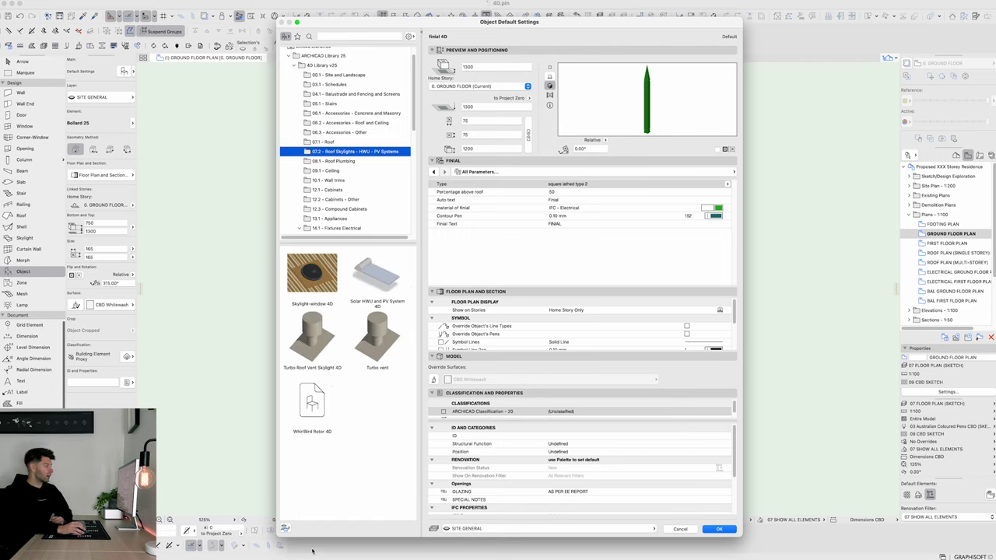
{"action": "left_click", "coordinate": [319, 292]}
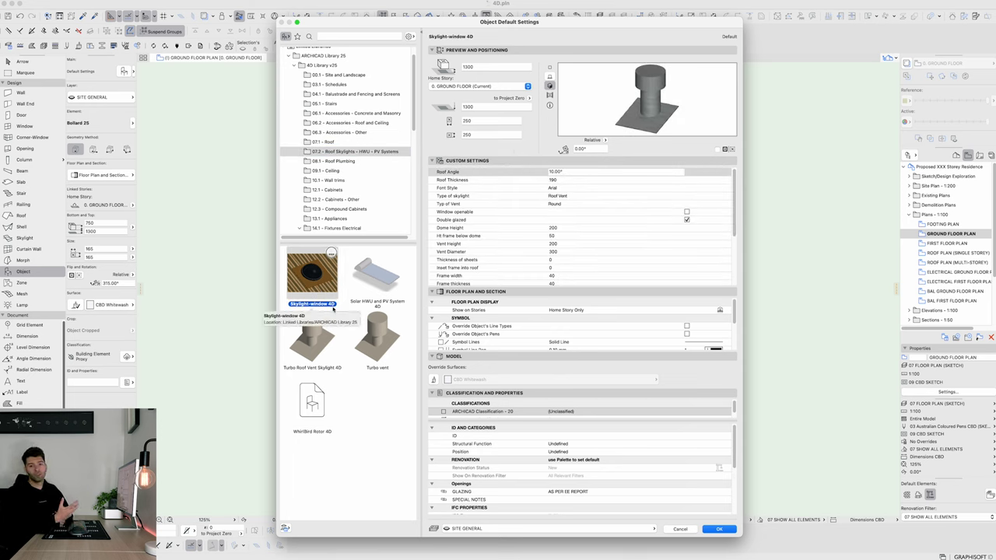
{"action": "left_click", "coordinate": [374, 364]}
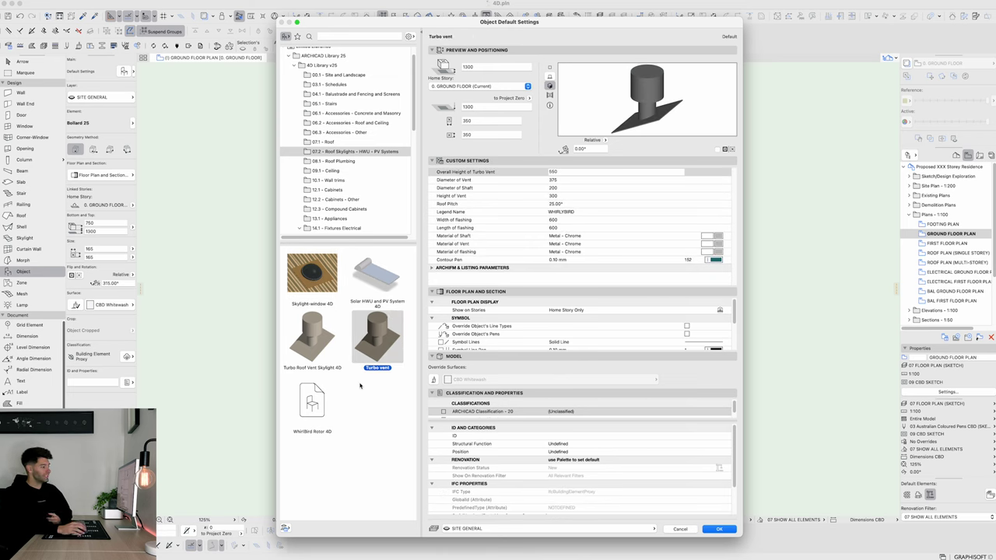
{"action": "left_click", "coordinate": [342, 161]}
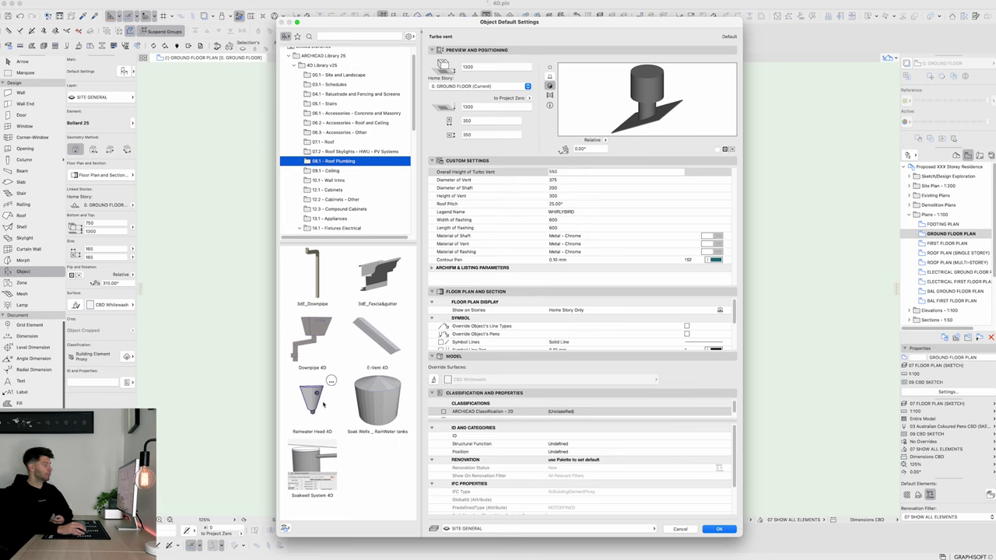
{"action": "left_click", "coordinate": [331, 437]}
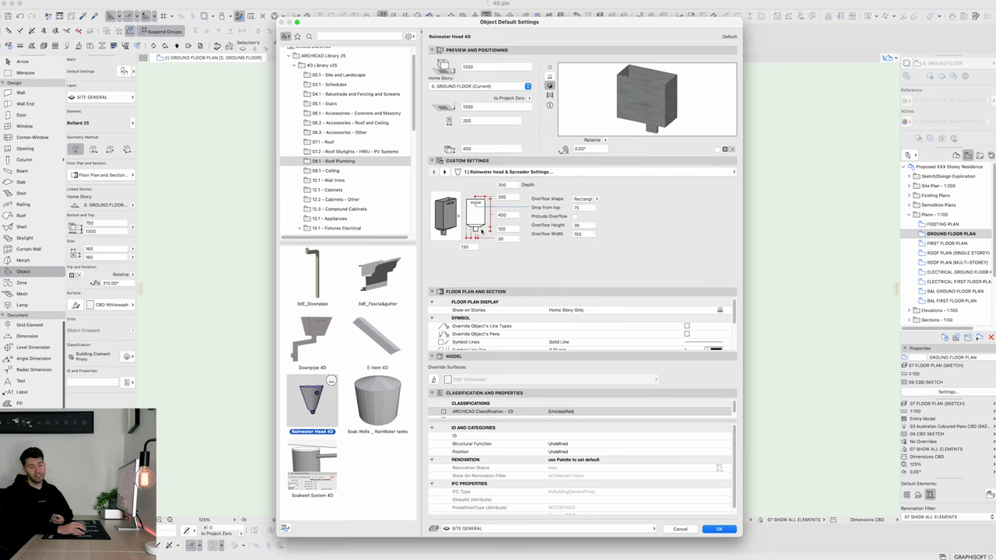
View Awning 4D and Dado Surrounds 4D in 10.1 - Wall trims, then show the 12.1 - Cabinets folder.
{"action": "left_click", "coordinate": [372, 180]}
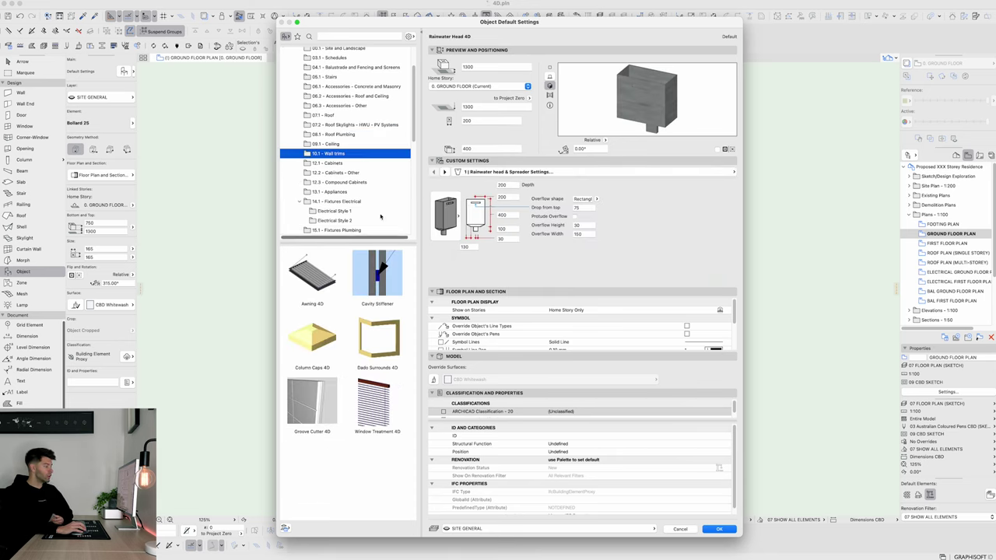
{"action": "left_click", "coordinate": [294, 285]}
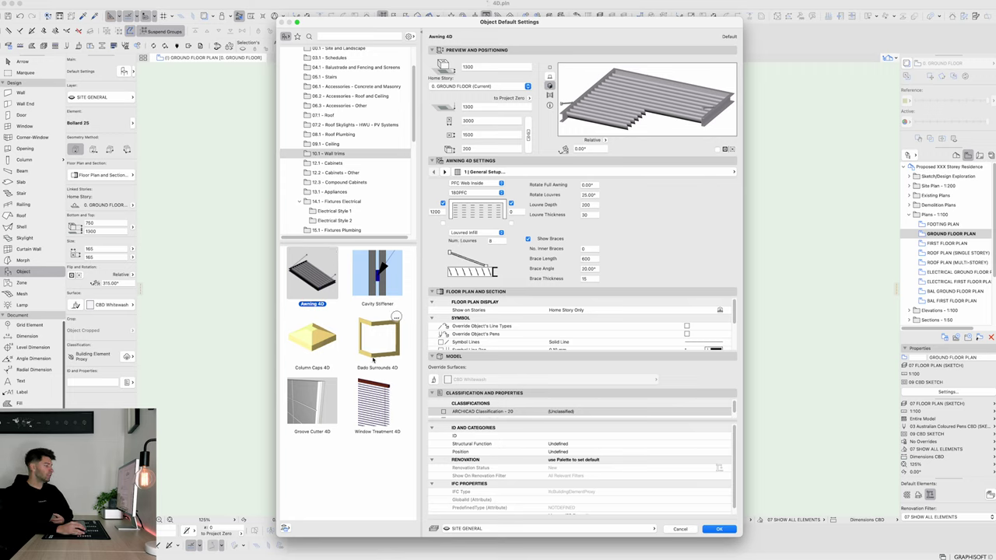
{"action": "left_click", "coordinate": [378, 340]}
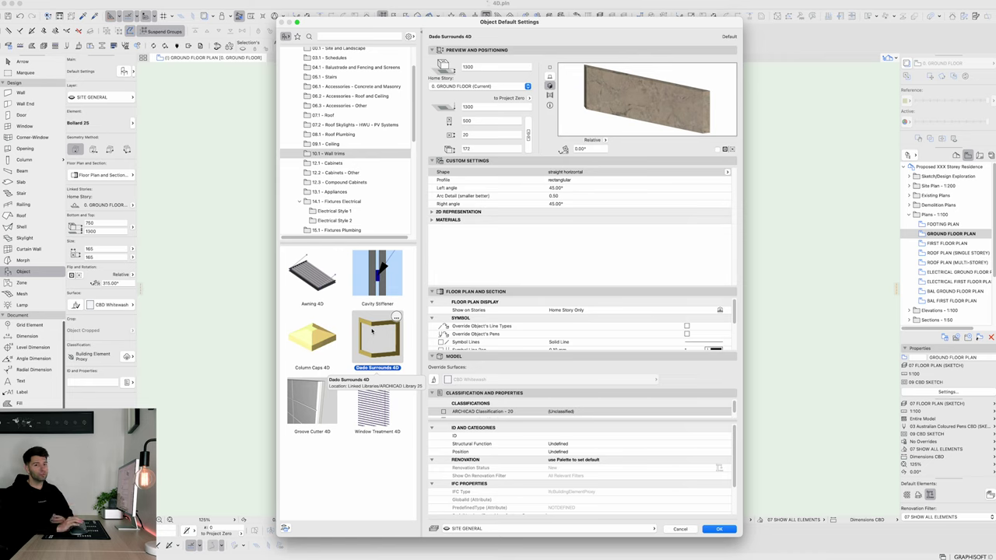
{"action": "left_click", "coordinate": [343, 164]}
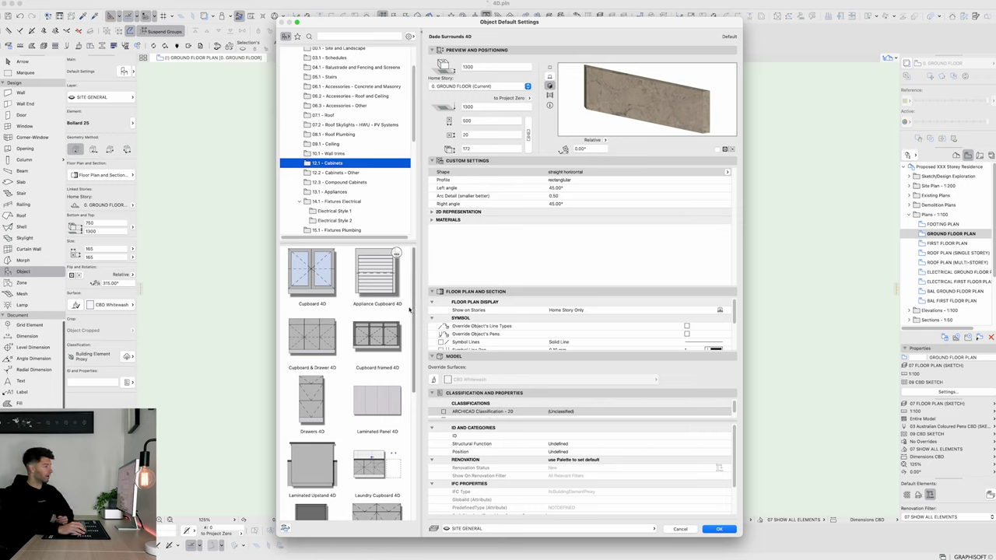
Select Microwave recess 4D and cycle the space below it through drawer, shelf, wine rack, then cupboard.
{"action": "left_click_drag", "start_coordinate": [413, 314], "coordinate": [415, 436]}
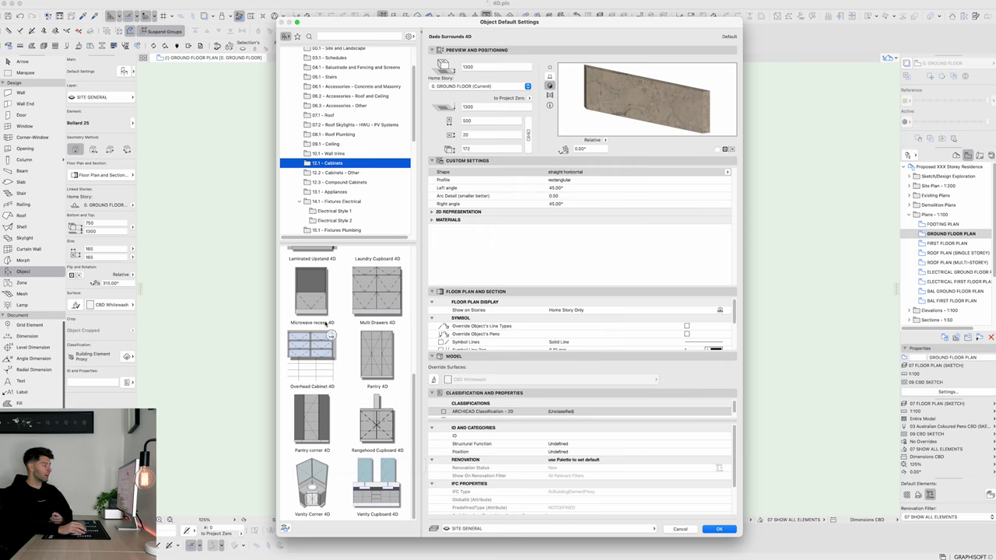
{"action": "left_click", "coordinate": [321, 315]}
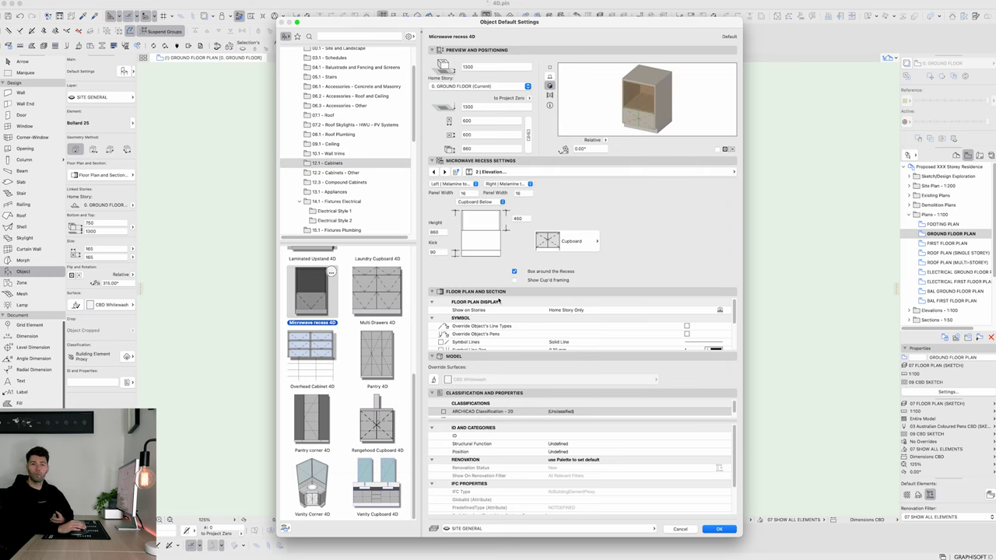
{"action": "left_click", "coordinate": [585, 241]}
{"action": "left_click", "coordinate": [633, 270]}
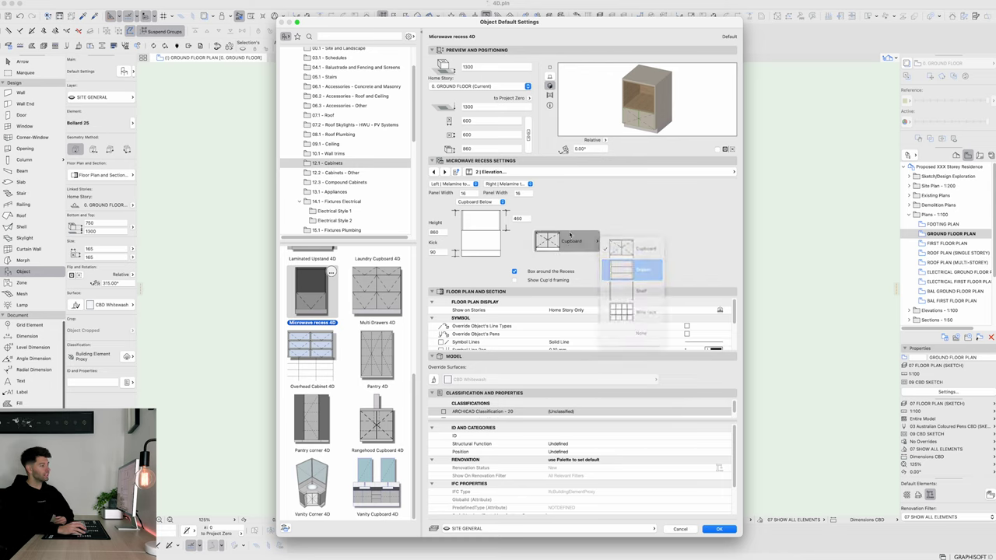
{"action": "left_click", "coordinate": [632, 290]}
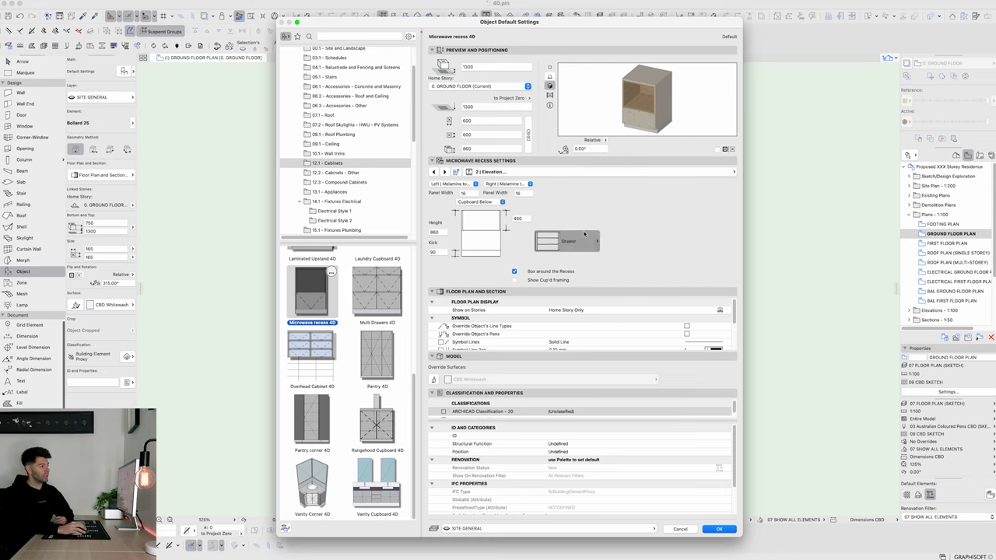
{"action": "left_click", "coordinate": [572, 240]}
{"action": "left_click", "coordinate": [630, 311]}
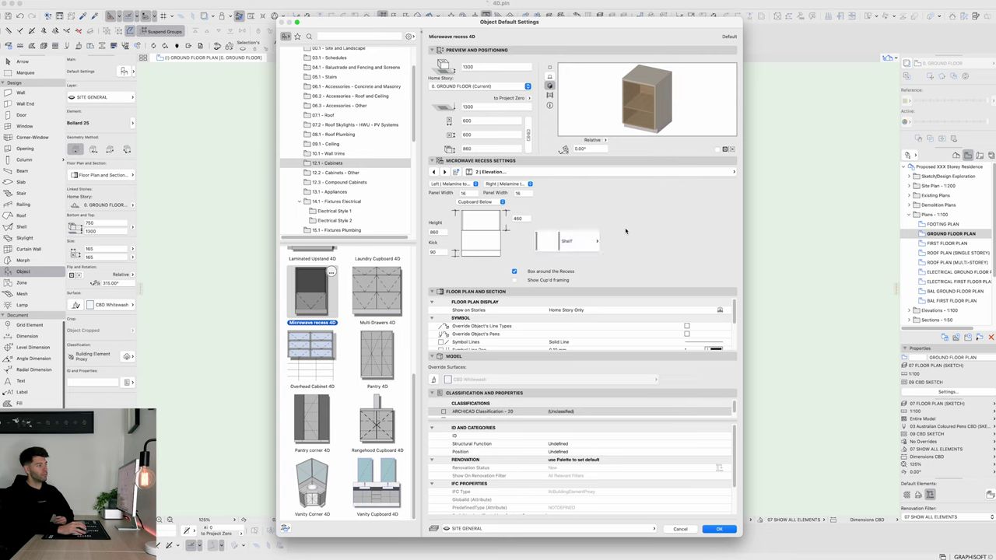
{"action": "left_click", "coordinate": [575, 242]}
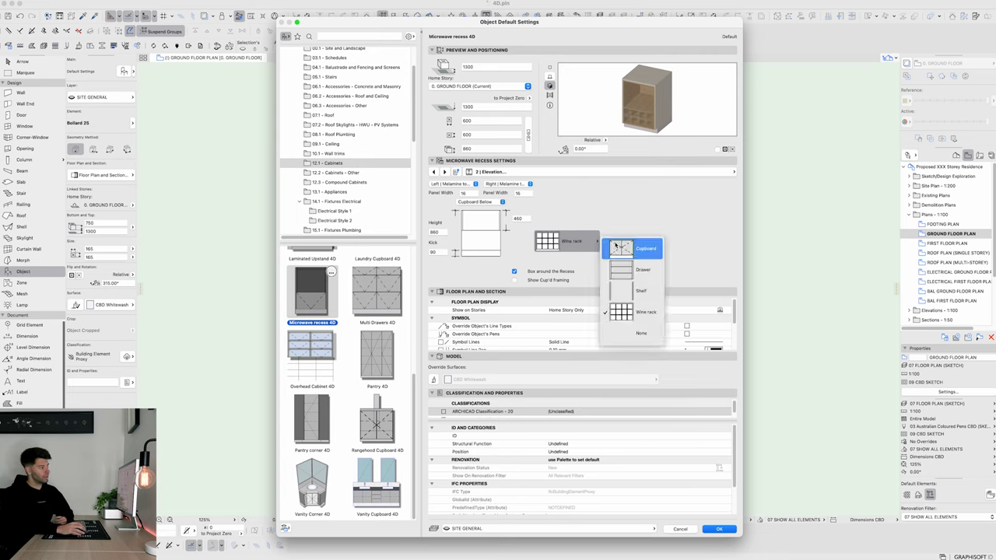
{"action": "left_click", "coordinate": [627, 247]}
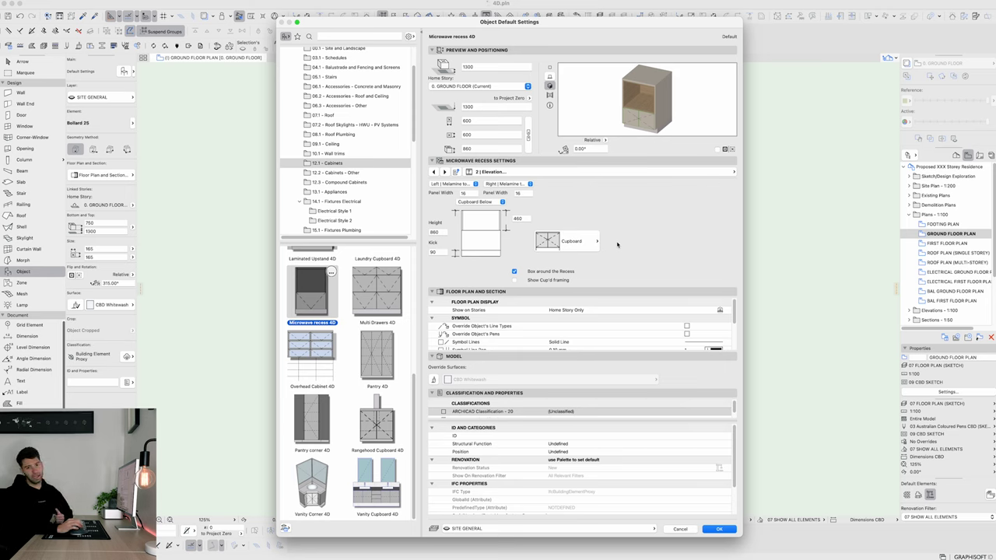
{"action": "left_click", "coordinate": [343, 171]}
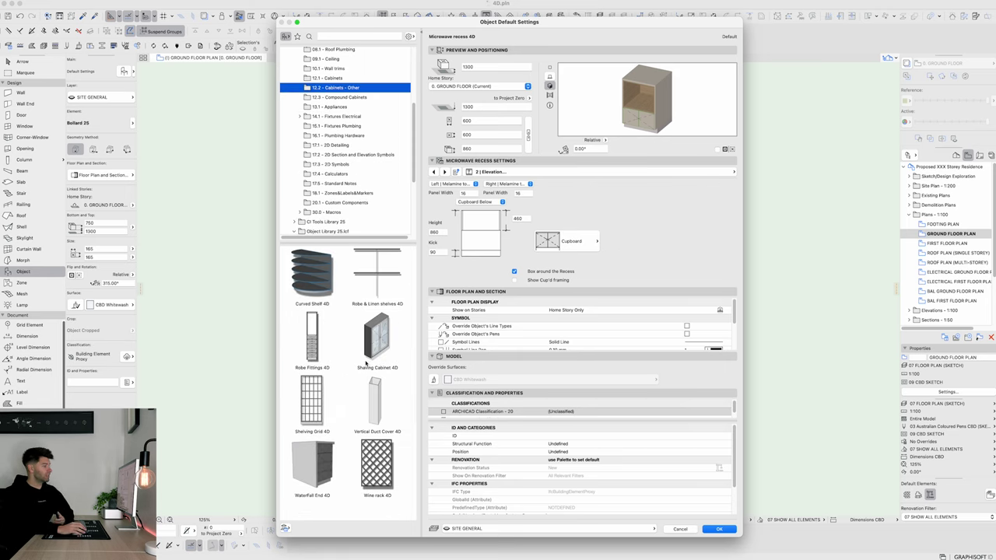
Browse Dishwasher recess, Oven, Hotplate and Microwave Oven 4D, settle on Stove 4D, then expand Electrical Style 2.
{"action": "left_click", "coordinate": [334, 97]}
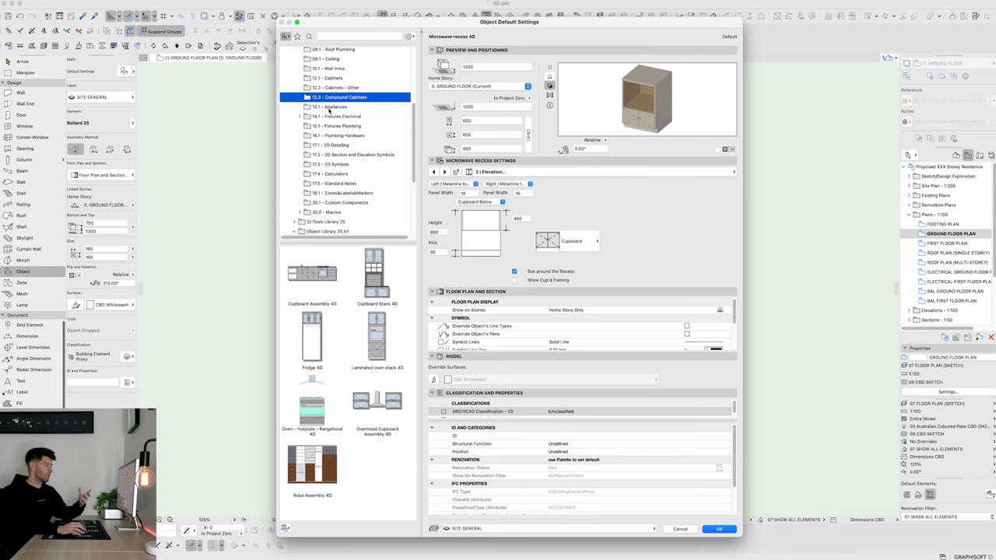
{"action": "left_click", "coordinate": [332, 106]}
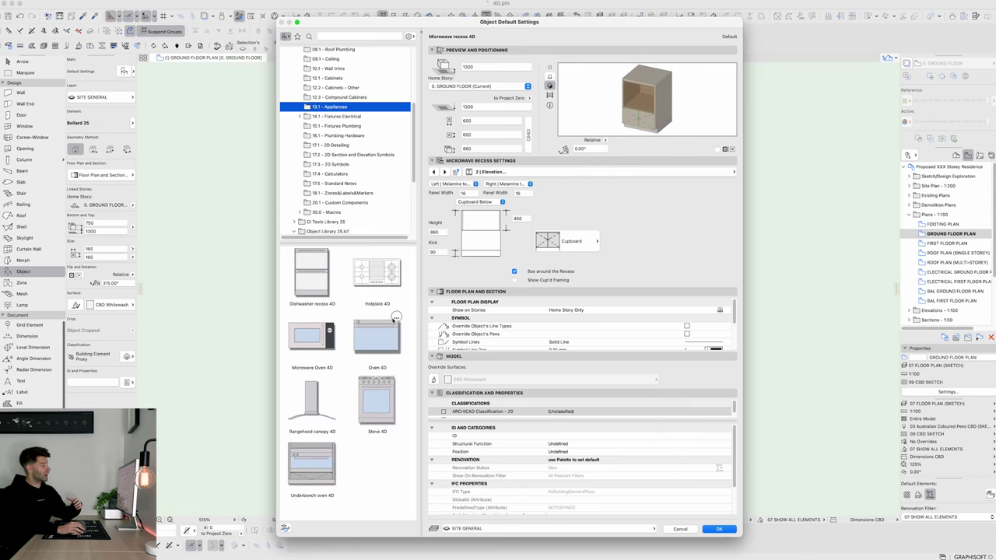
{"action": "left_click", "coordinate": [314, 289]}
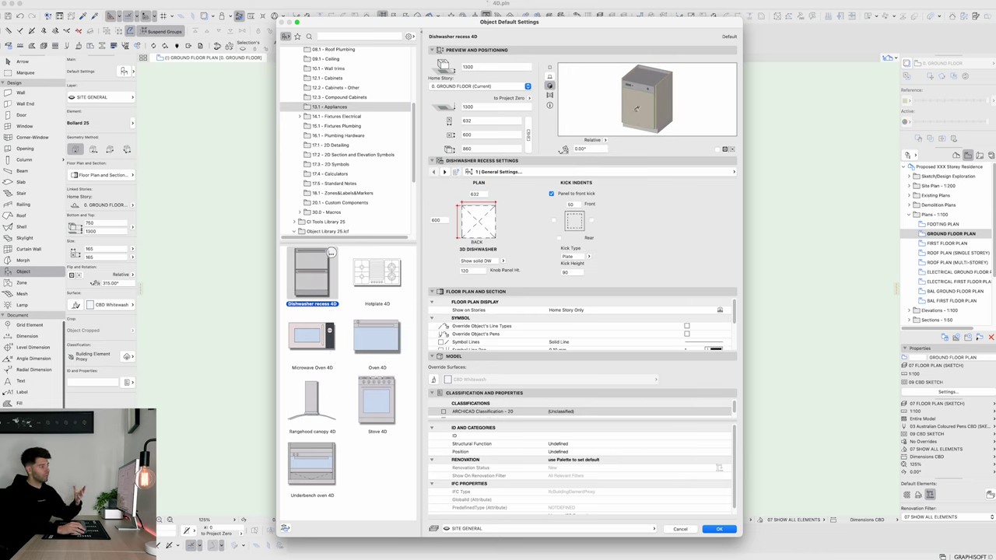
{"action": "left_click", "coordinate": [376, 336]}
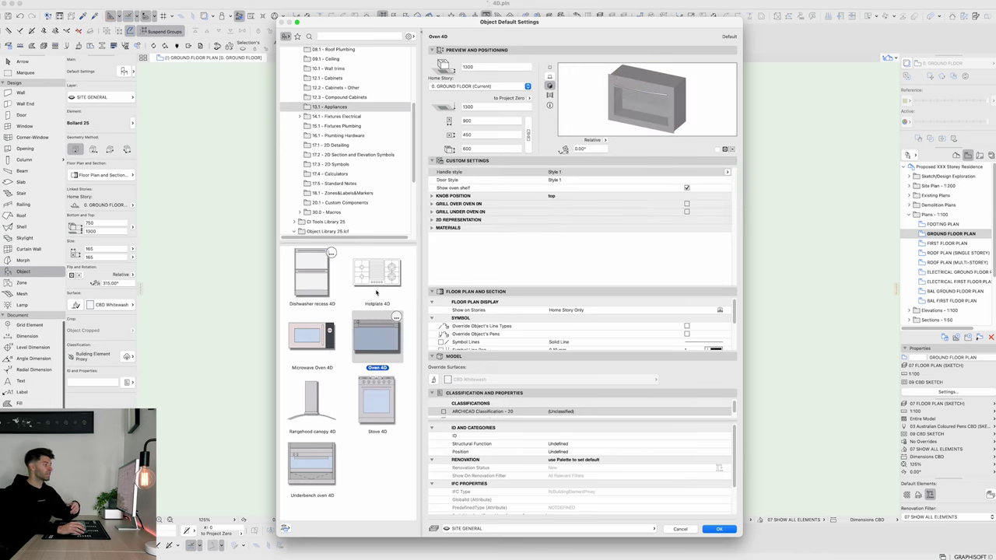
{"action": "left_click", "coordinate": [378, 278]}
{"action": "left_click", "coordinate": [311, 337]}
{"action": "left_click", "coordinate": [371, 401]}
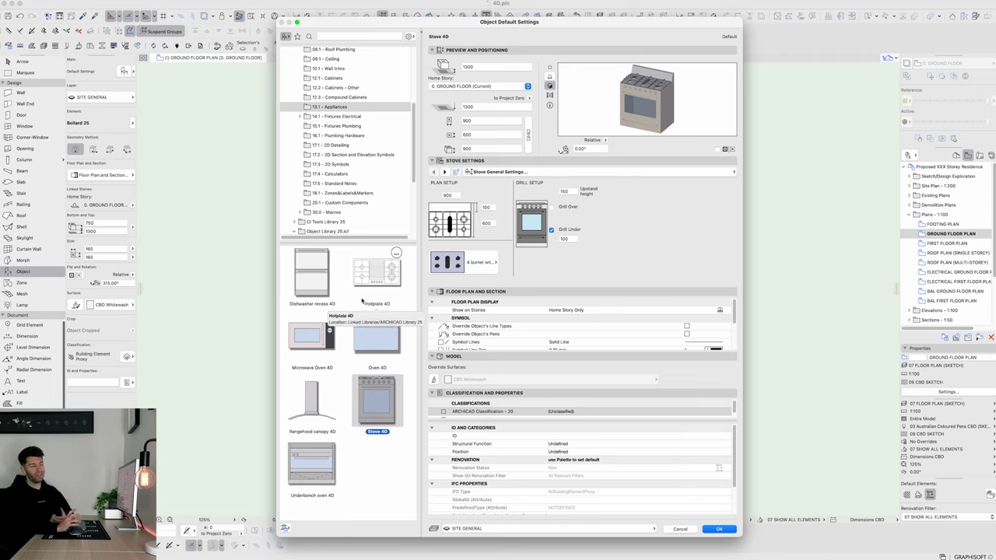
{"action": "double_click", "coordinate": [344, 116]}
{"action": "left_click", "coordinate": [335, 134]}
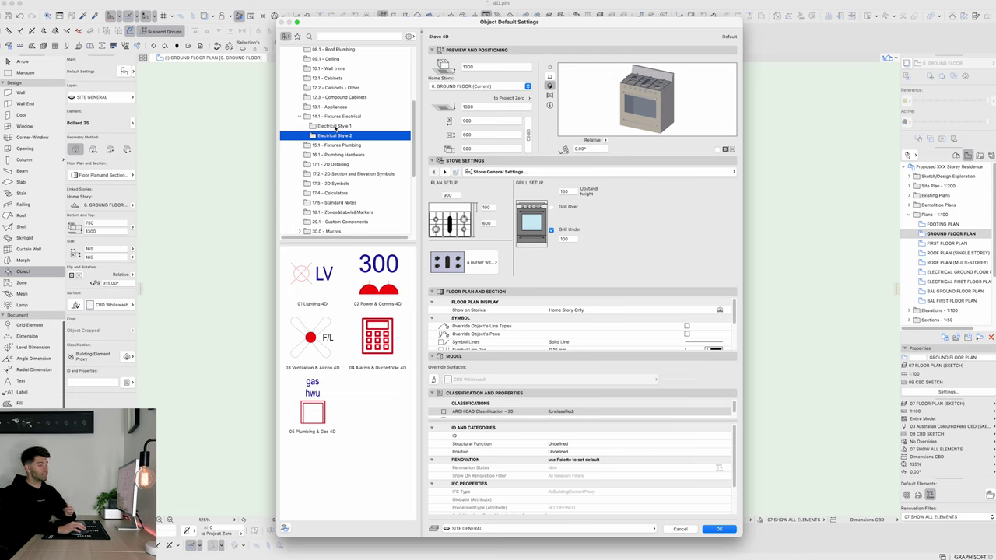
Pick 02 Power & Comms 4D, try double and single GPO variants, and settle on Data Point.
{"action": "left_click", "coordinate": [319, 280]}
{"action": "left_click", "coordinate": [378, 276]}
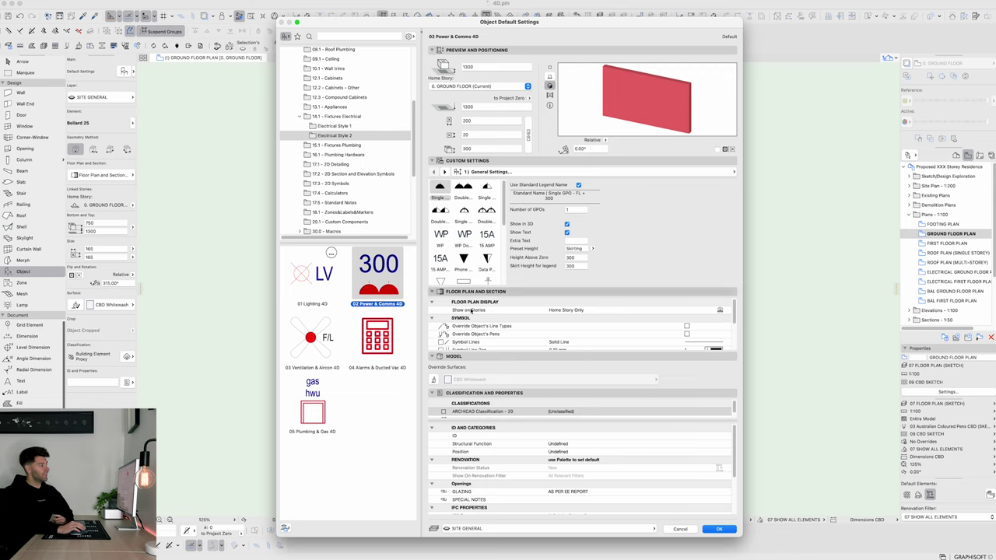
{"action": "left_click", "coordinate": [463, 189]}
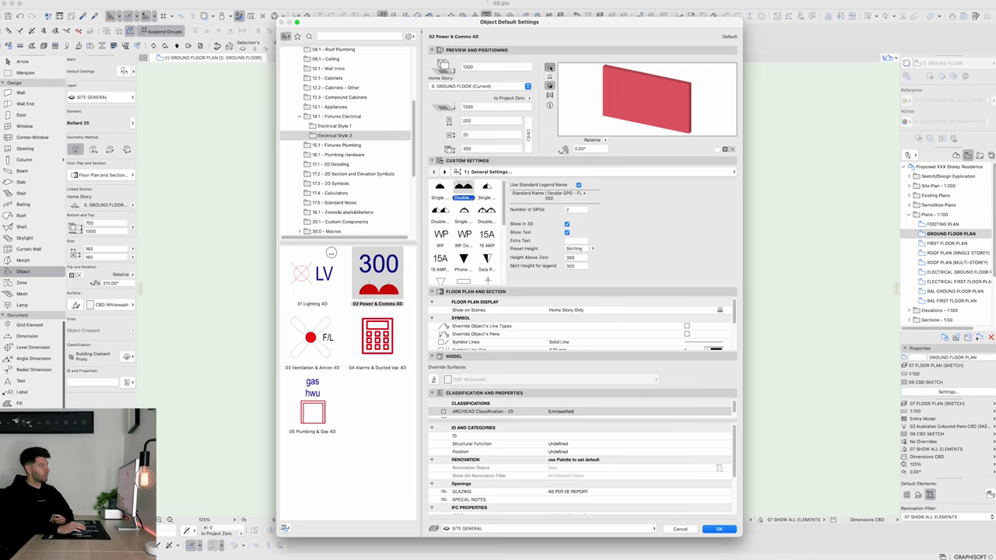
{"action": "left_click", "coordinate": [549, 67]}
{"action": "left_click", "coordinate": [486, 188]}
{"action": "left_click", "coordinate": [486, 211]}
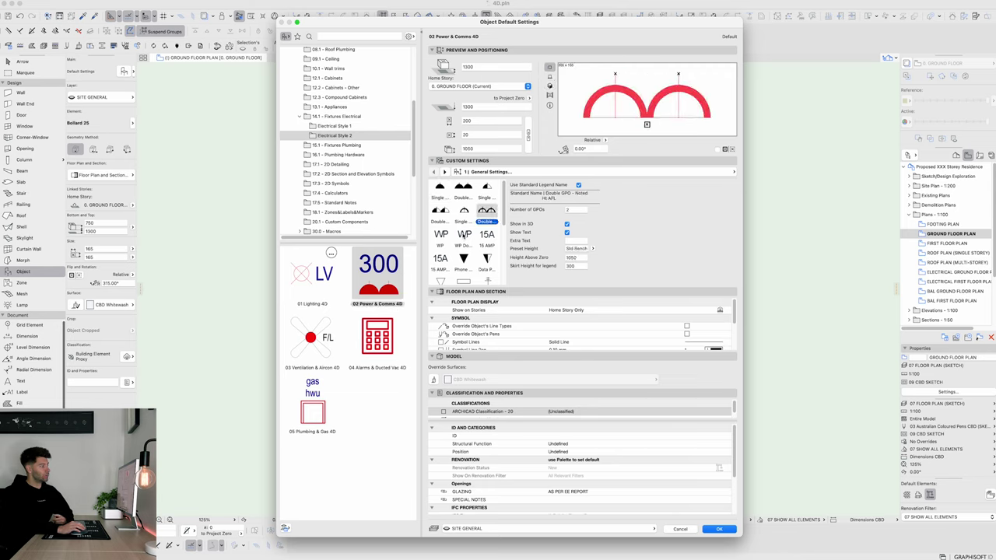
{"action": "left_click", "coordinate": [480, 263]}
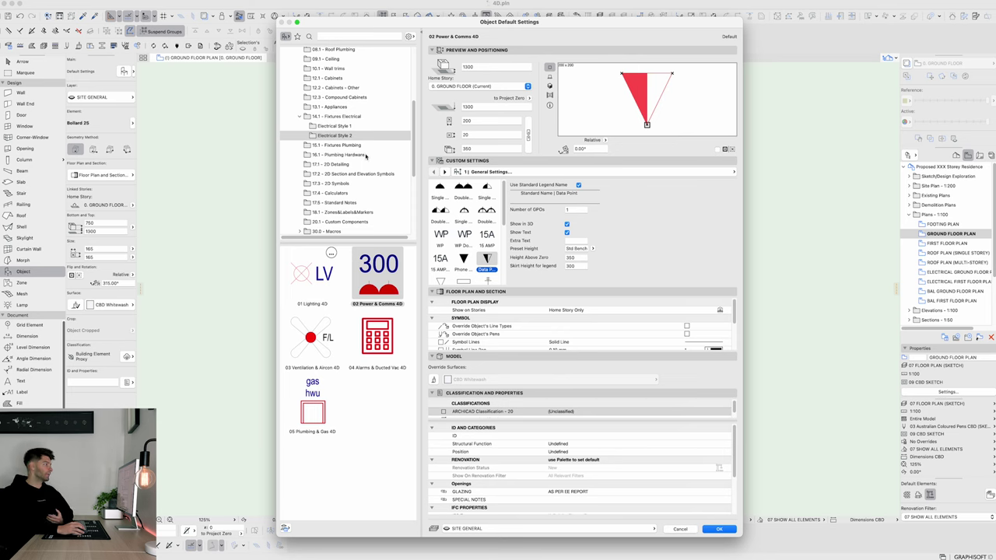
{"action": "left_click", "coordinate": [359, 145]}
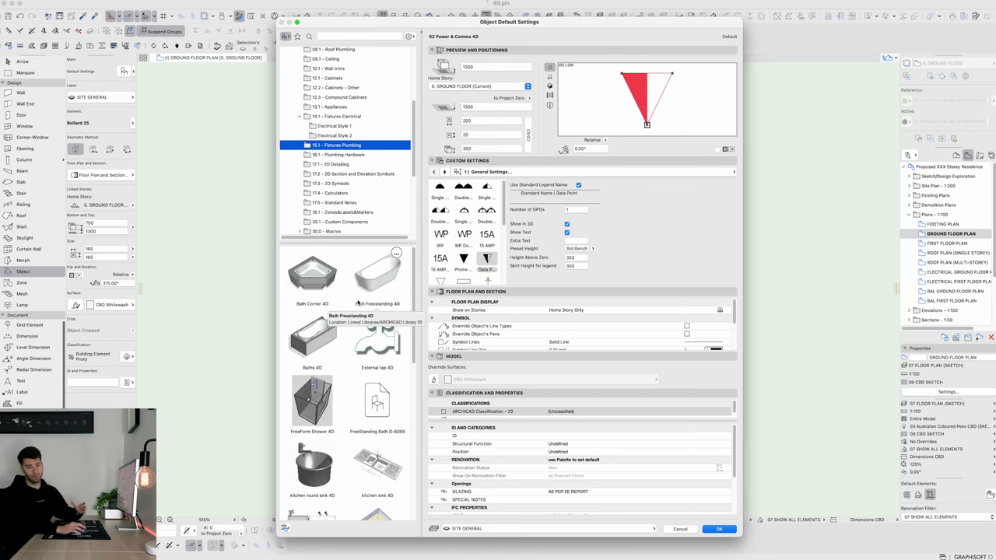
View Multi Shower 4D and Toilet Roll Holder, then select Mirror 4D from 16.1 - Plumbing Hardware.
{"action": "scroll", "coordinate": [358, 304], "scroll_direction": "down", "scroll_amount": 5}
{"action": "left_click", "coordinate": [312, 354]}
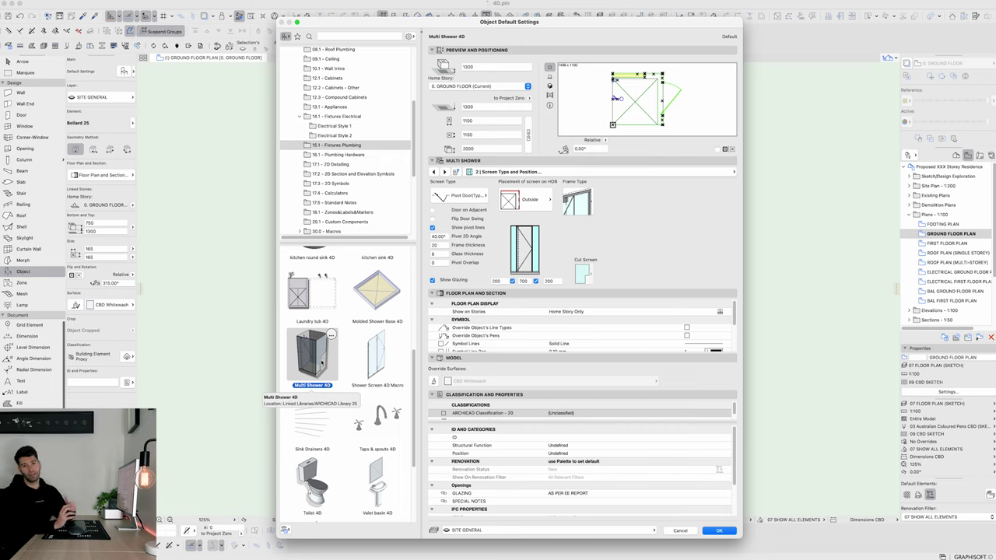
{"action": "left_click", "coordinate": [405, 154]}
{"action": "scroll", "coordinate": [413, 150], "scroll_direction": "down", "scroll_amount": 2}
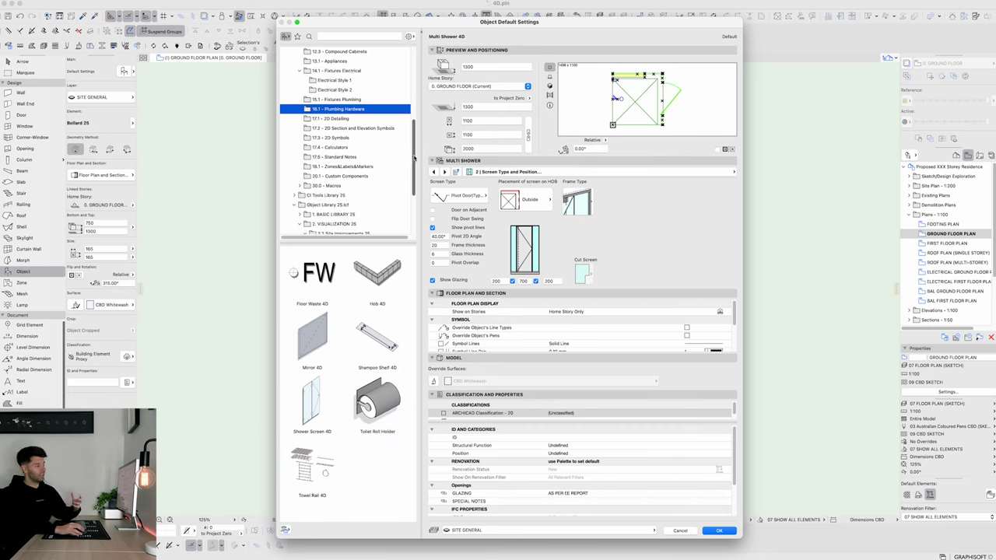
{"action": "left_click", "coordinate": [377, 400]}
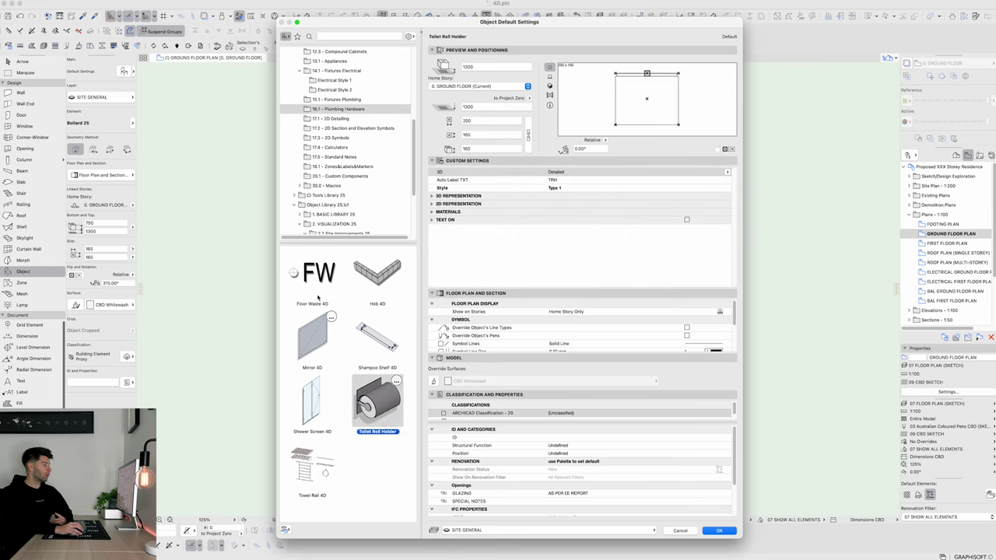
{"action": "left_click", "coordinate": [327, 319]}
{"action": "left_click", "coordinate": [351, 118]}
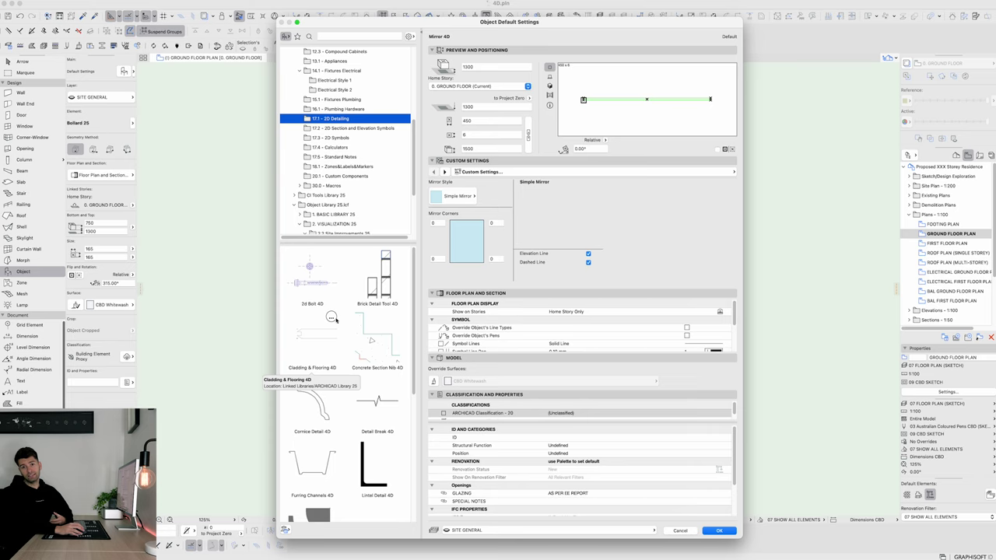
Step through library folders 17.2 to 18.1, then select Rondo 100 Sink in 20.1 - Custom Components.
{"action": "left_click", "coordinate": [354, 128]}
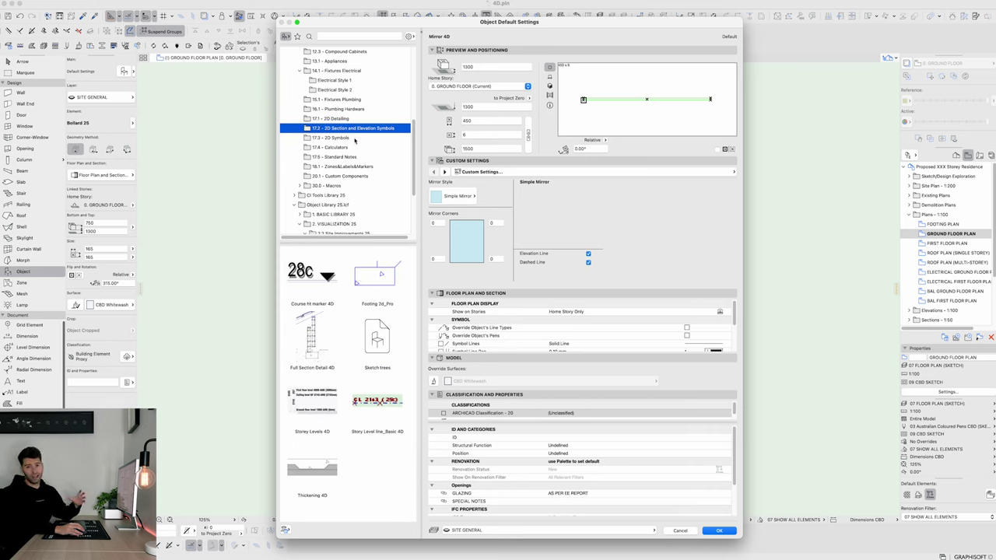
{"action": "left_click", "coordinate": [334, 138]}
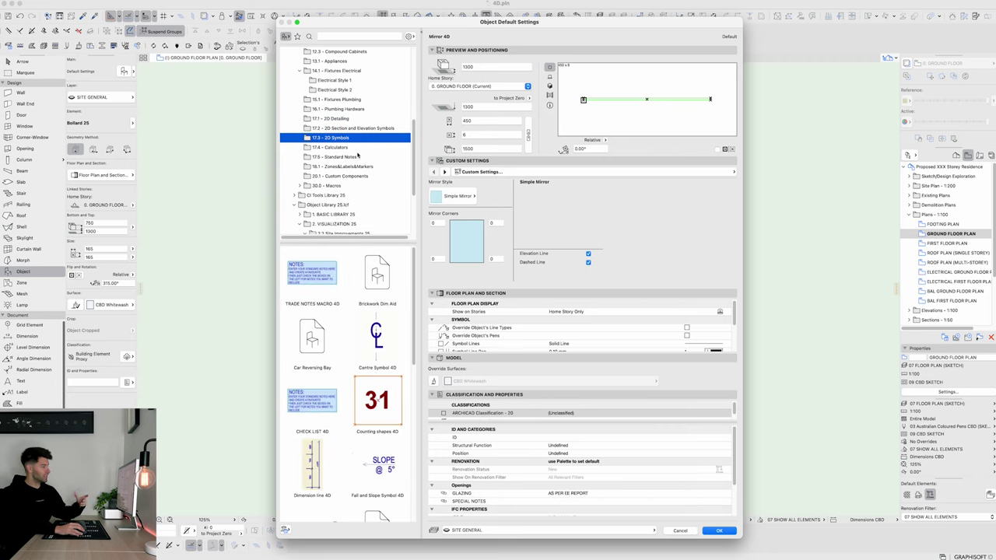
{"action": "scroll", "coordinate": [331, 330], "scroll_direction": "down", "scroll_amount": 2}
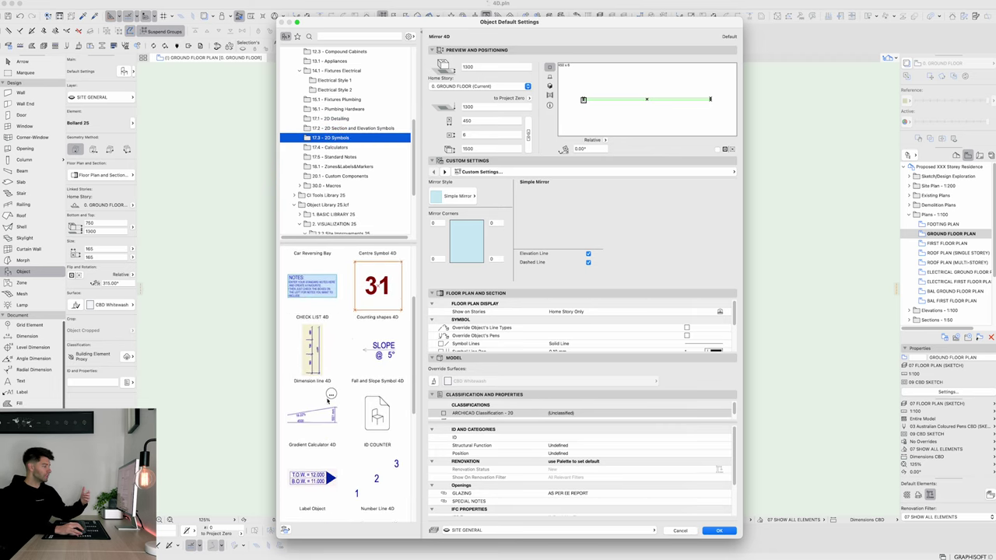
{"action": "left_click", "coordinate": [352, 147]}
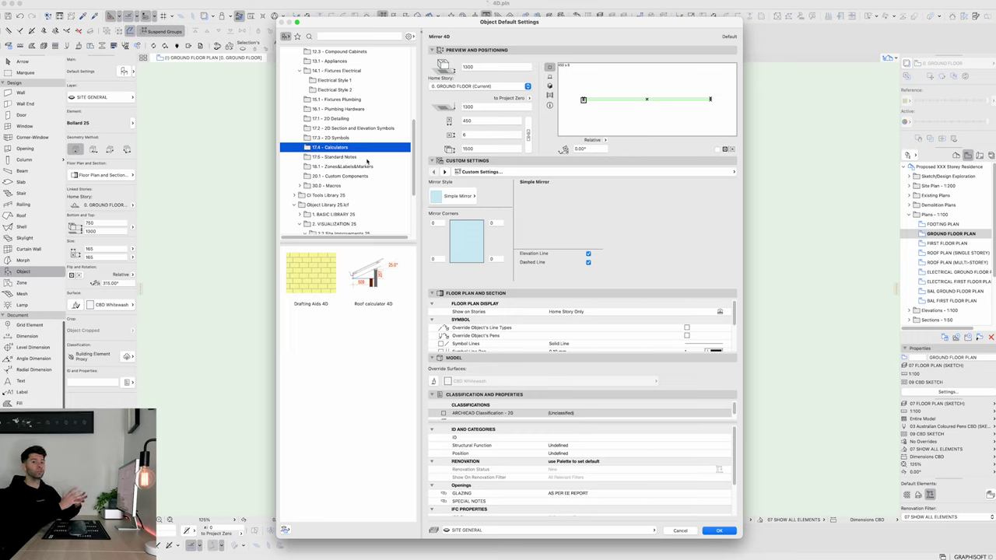
{"action": "left_click", "coordinate": [367, 159]}
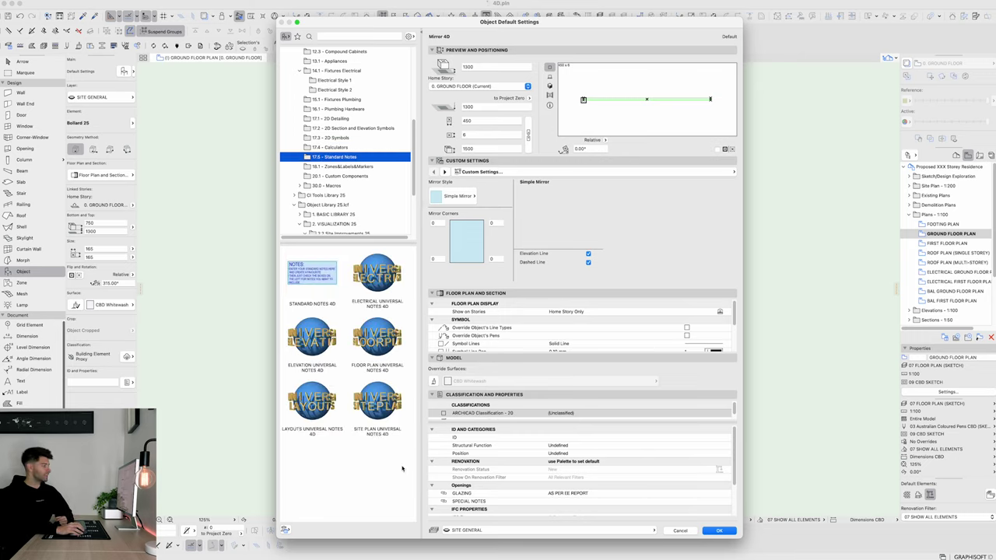
{"action": "left_click", "coordinate": [366, 166]}
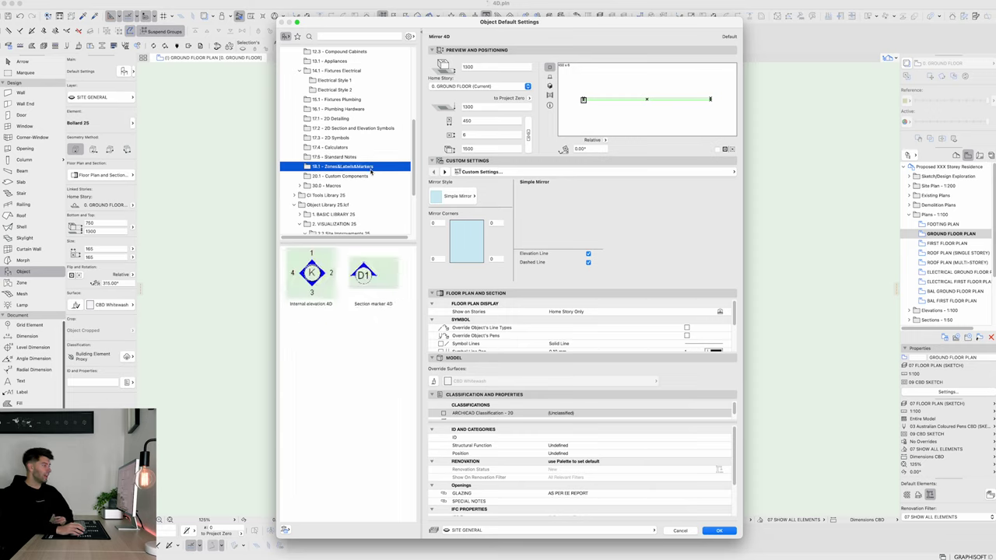
{"action": "left_click", "coordinate": [357, 175]}
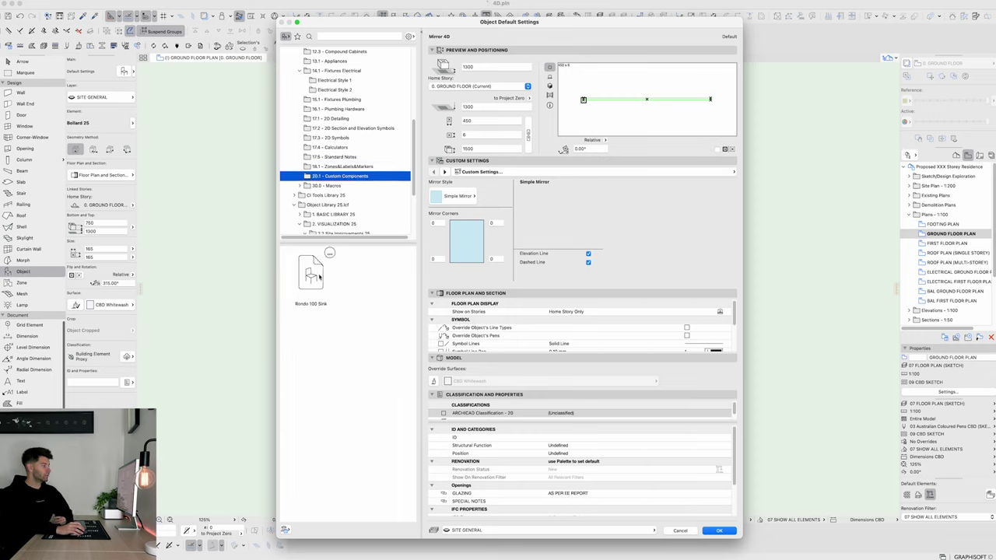
{"action": "left_click", "coordinate": [319, 276]}
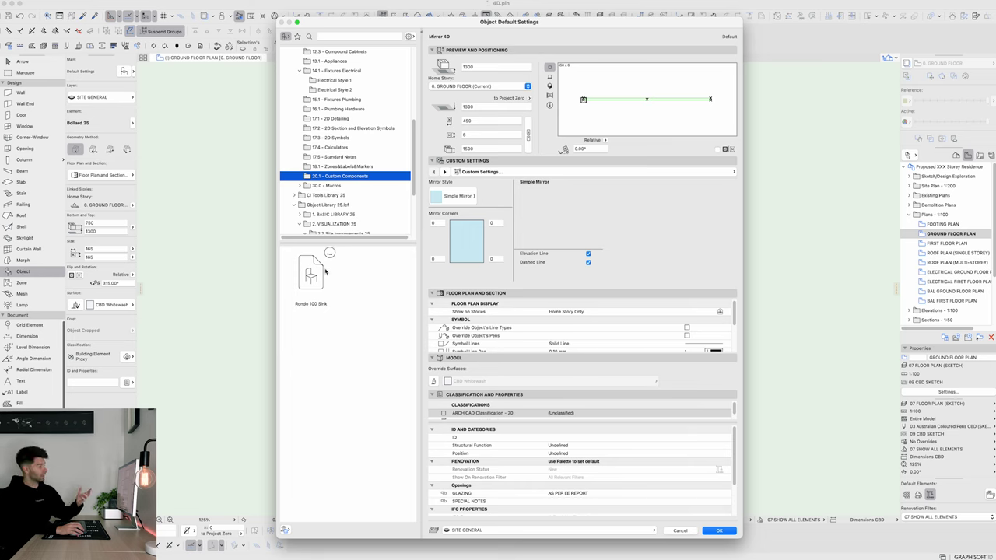
Preview the Rondo 100 Sink in 3D and expand the 30.0 - Macros library folder.
{"action": "left_click", "coordinate": [547, 85]}
{"action": "left_click", "coordinate": [329, 187]}
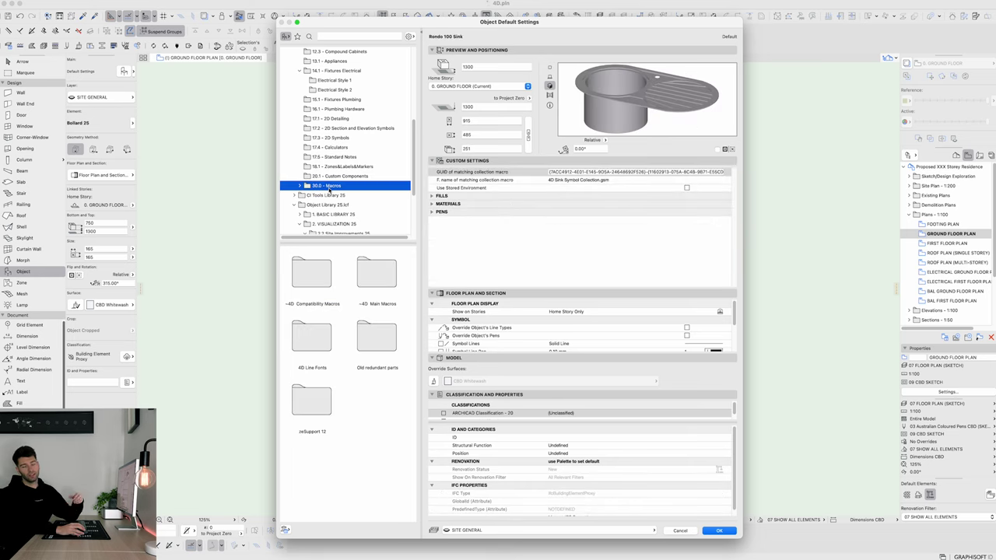